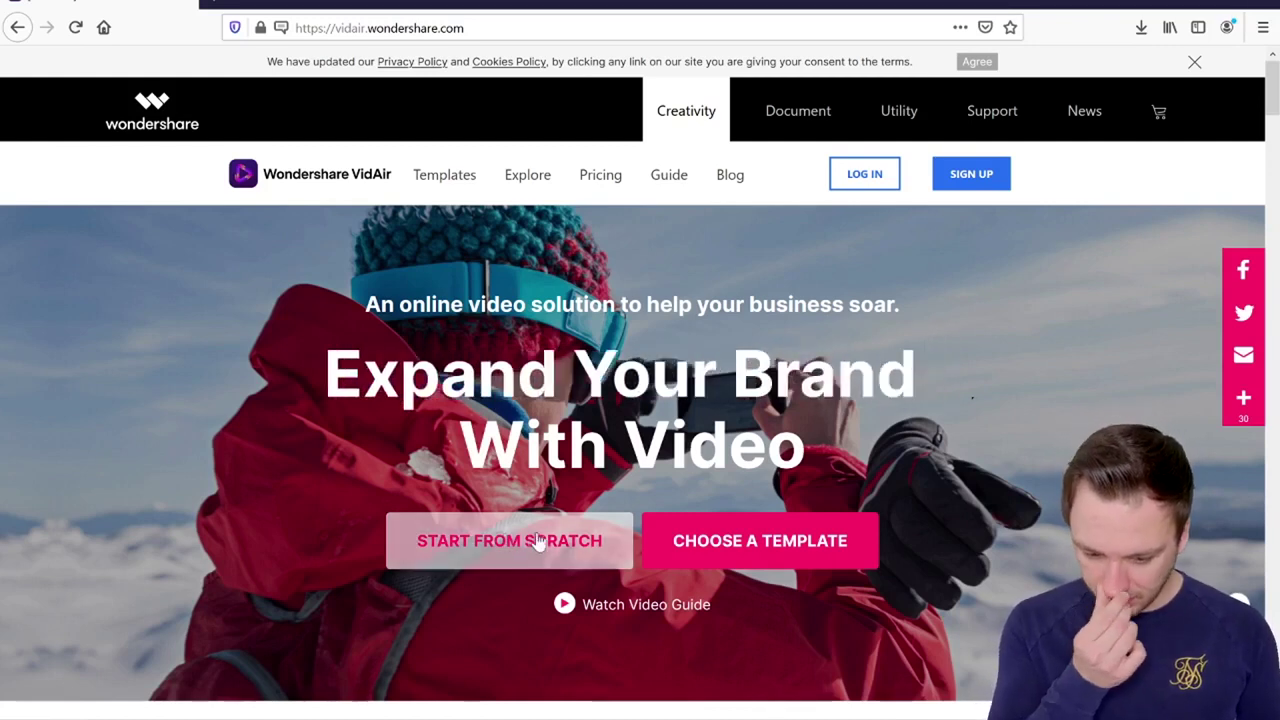
# Step: Open the ready-made video template gallery and scroll down through the templates
pyautogui.click(750, 557)
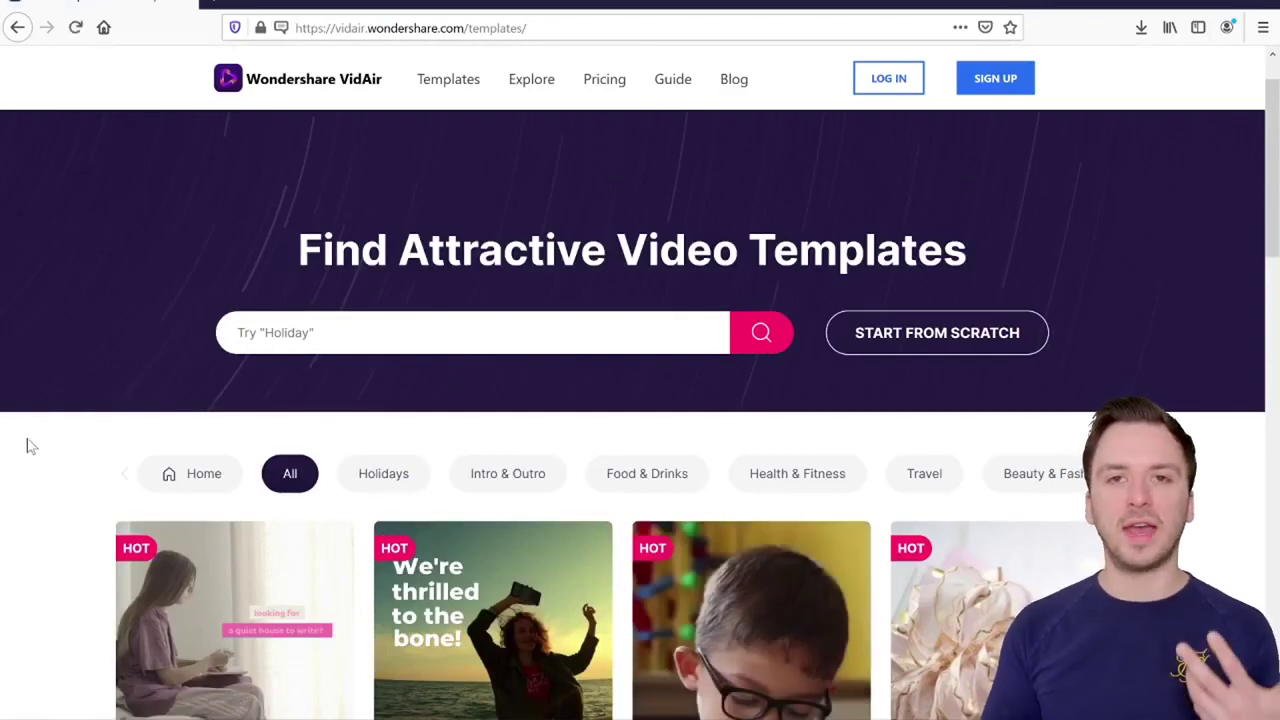
pyautogui.scroll(-5, 42, 462)
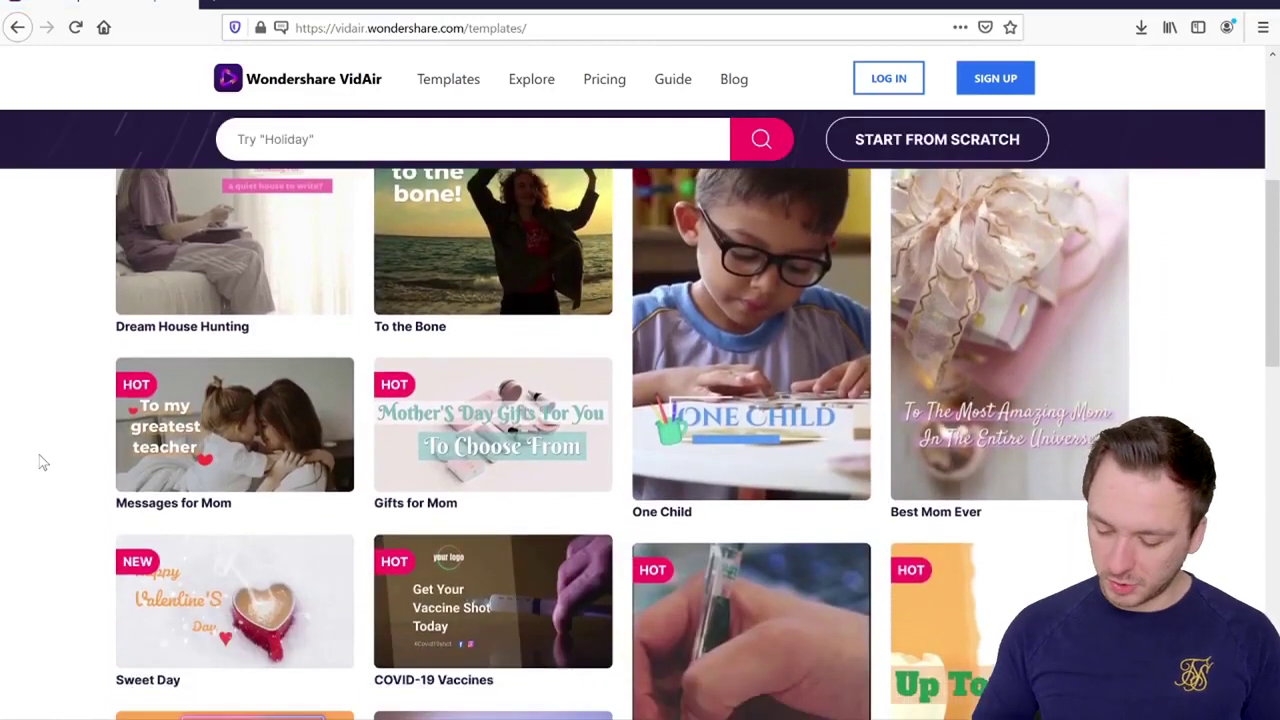
pyautogui.scroll(-5, 42, 462)
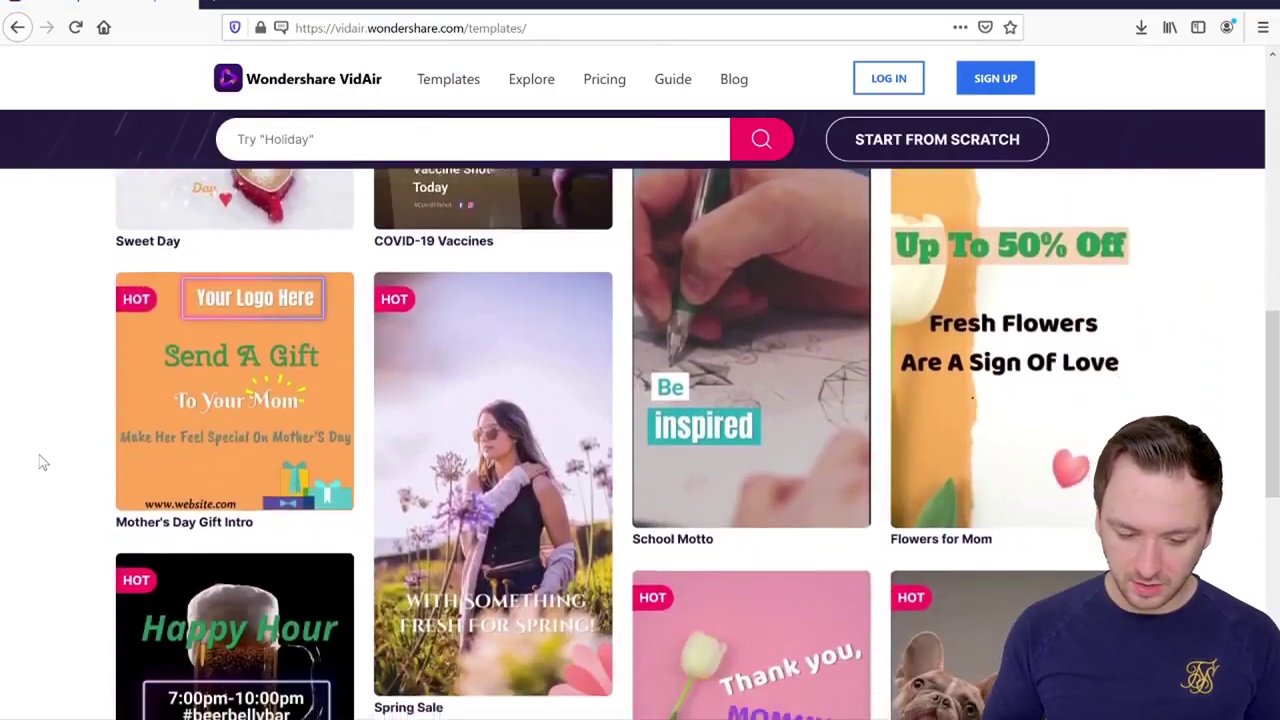
pyautogui.scroll(-5, 42, 462)
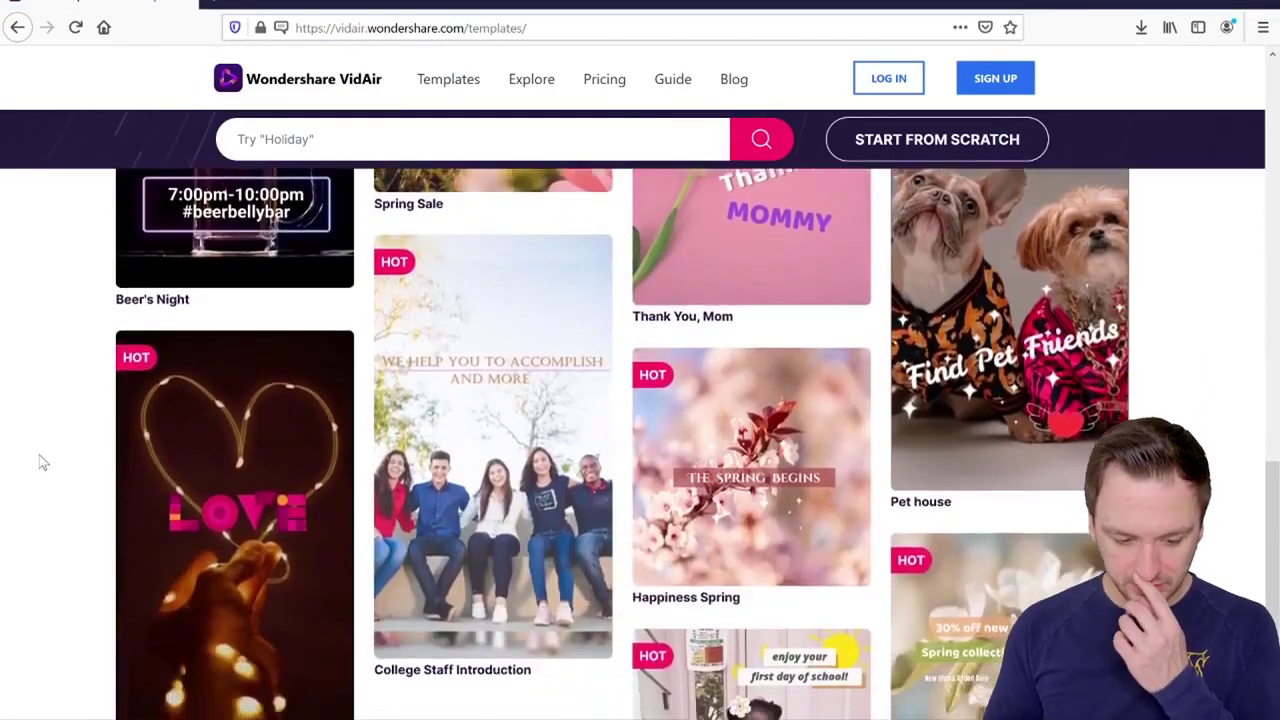
pyautogui.scroll(-3, 42, 462)
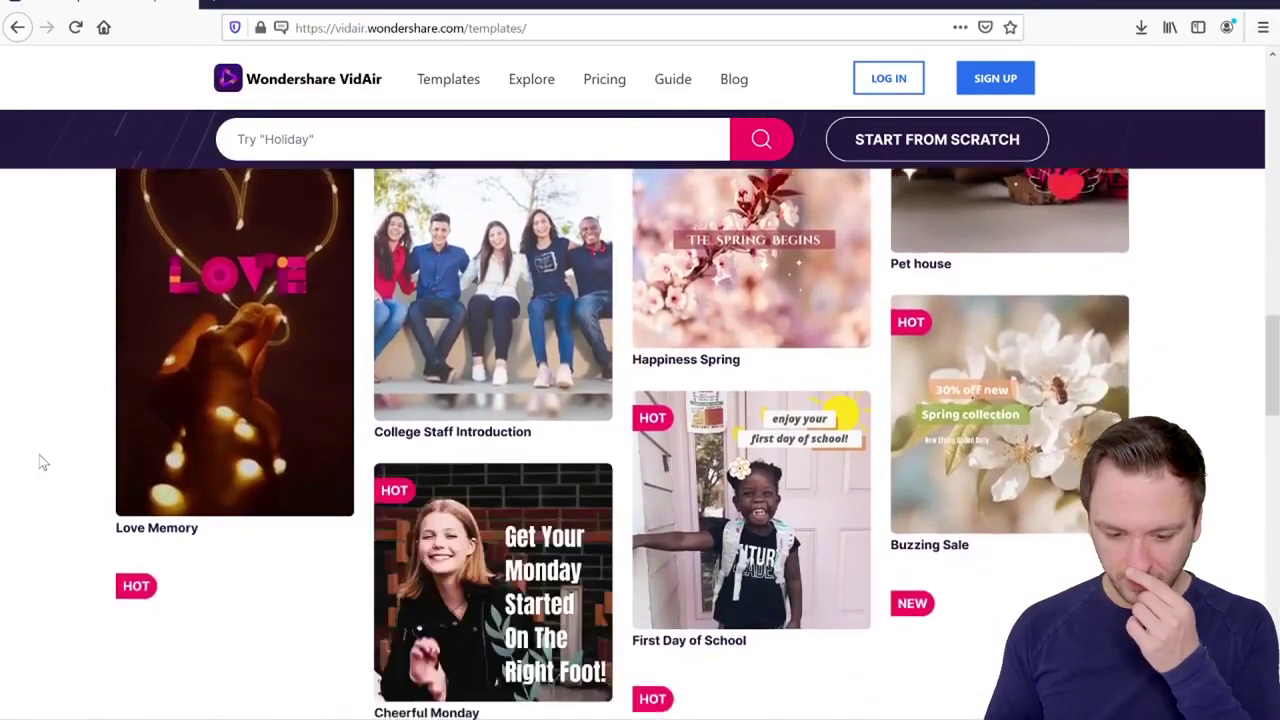
pyautogui.scroll(-1, 42, 462)
pyautogui.scroll(-1, 42, 462)
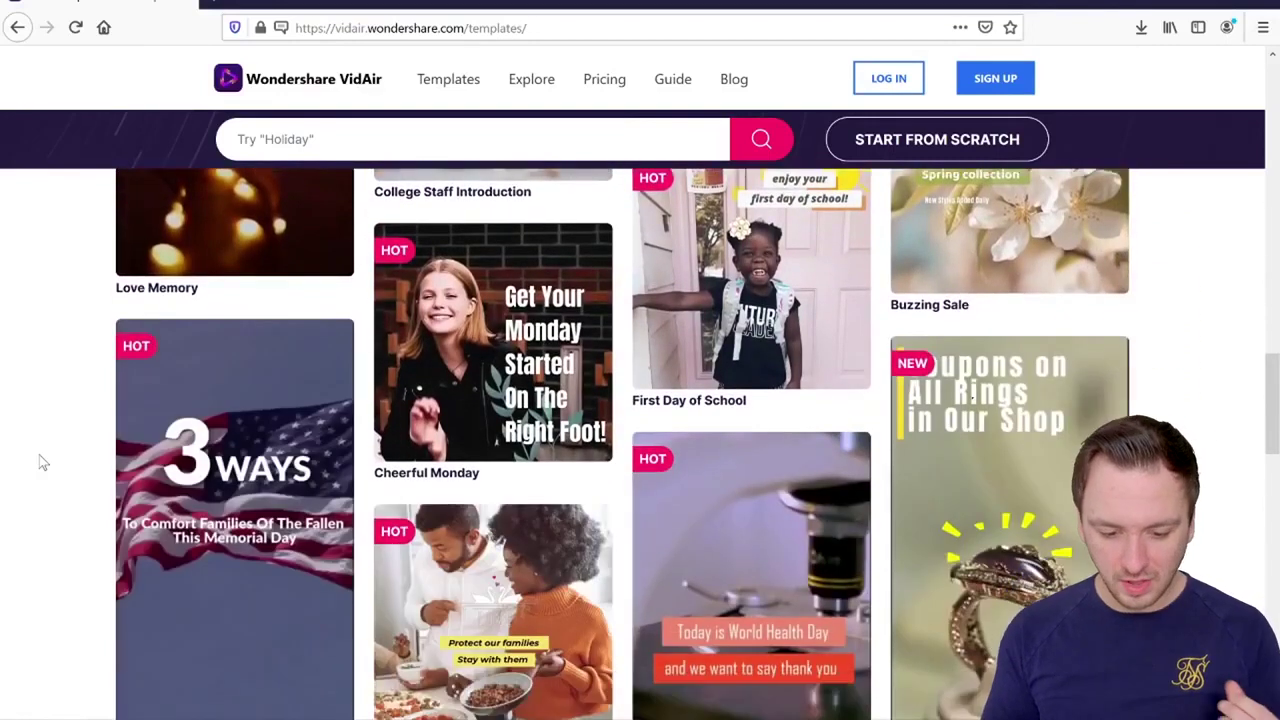
# Step: Filter the gallery to Intro & Outro templates, then to Travel templates
pyautogui.click(325, 140)
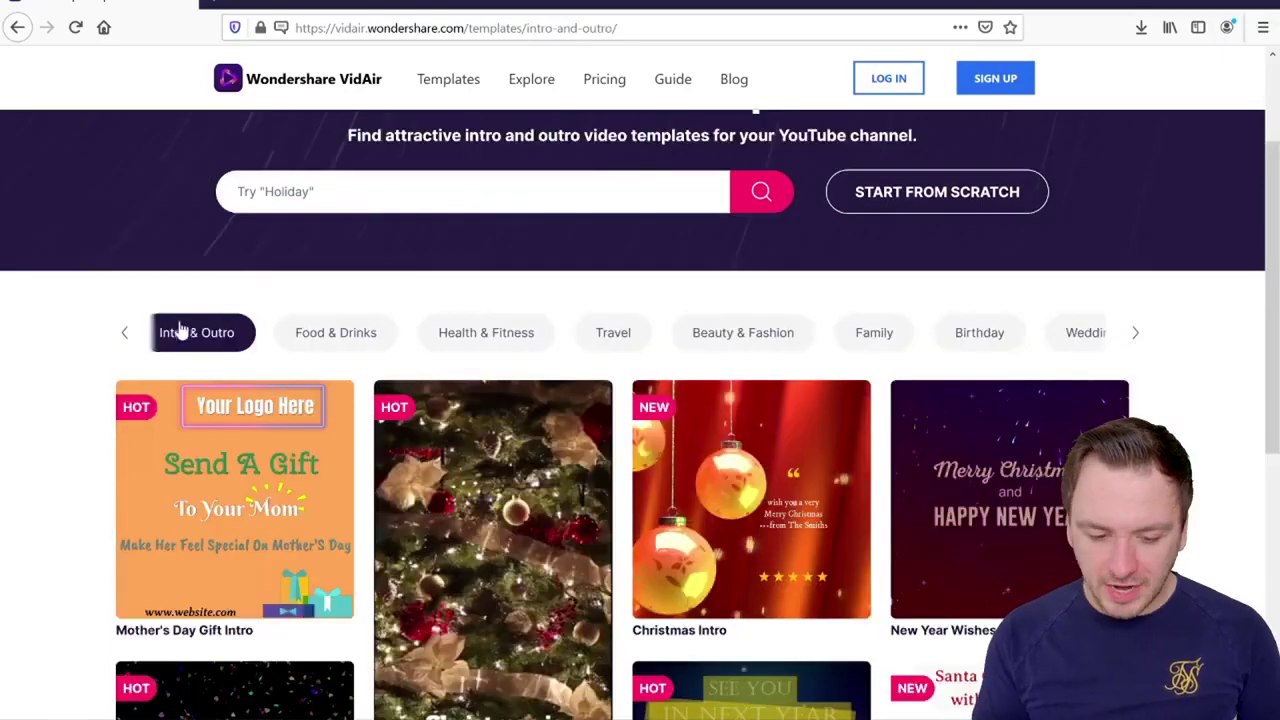
pyautogui.click(603, 340)
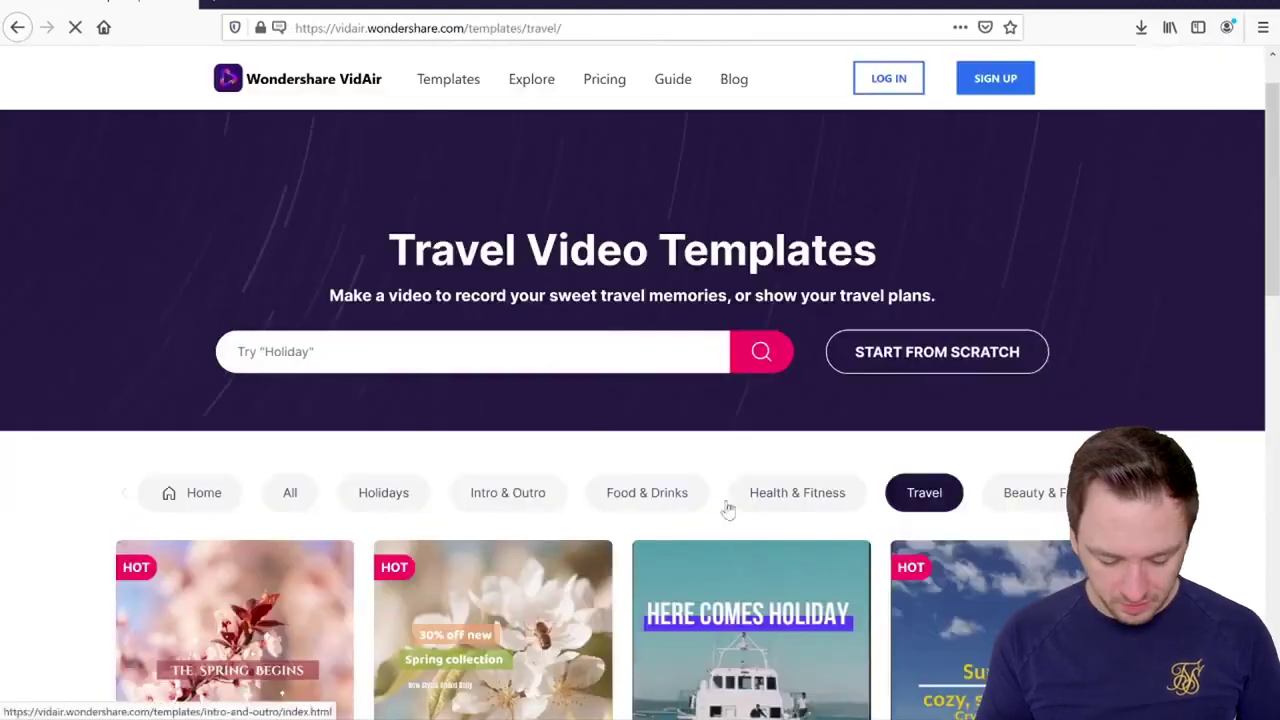
pyautogui.scroll(-5, 720, 331)
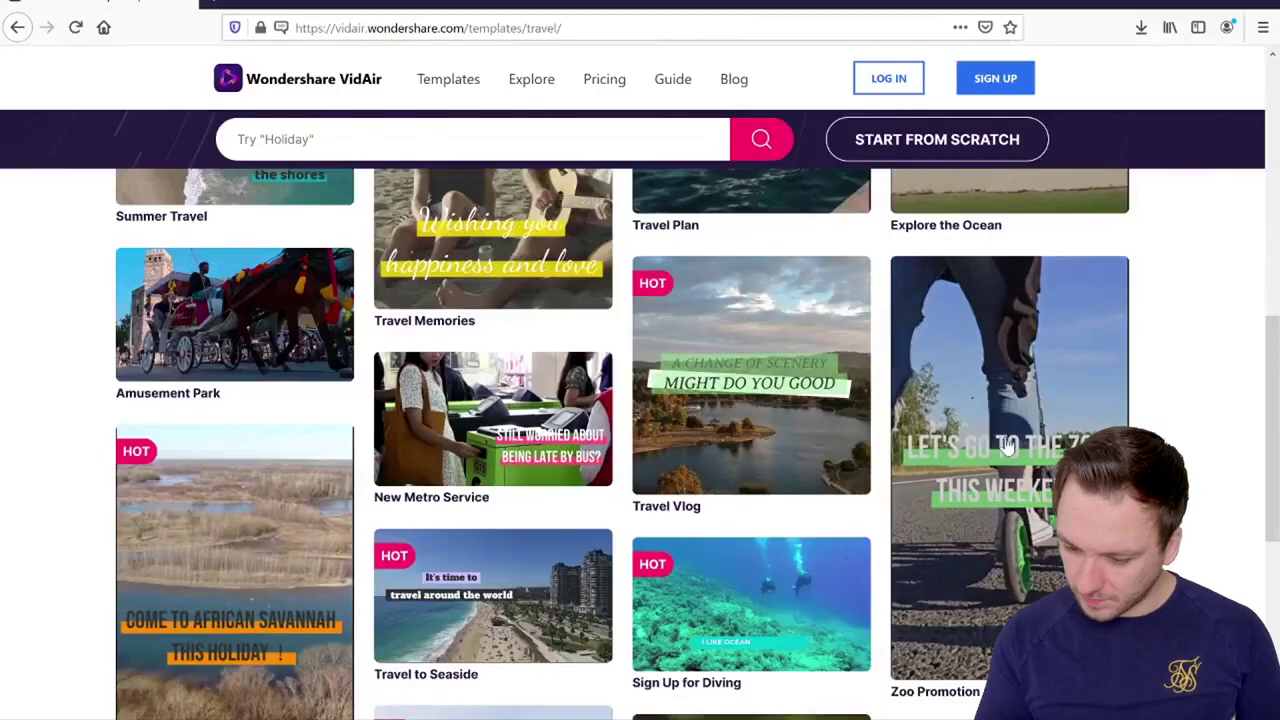
pyautogui.scroll(5, 42, 382)
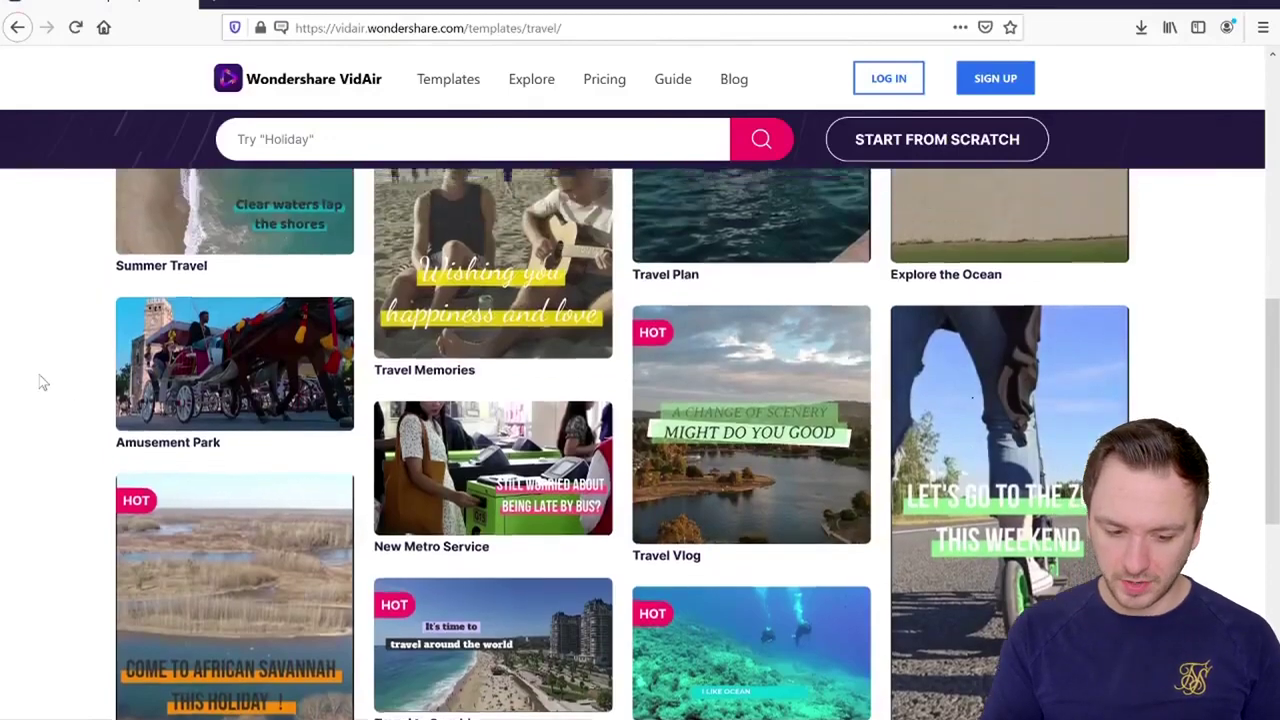
pyautogui.scroll(2, 40, 374)
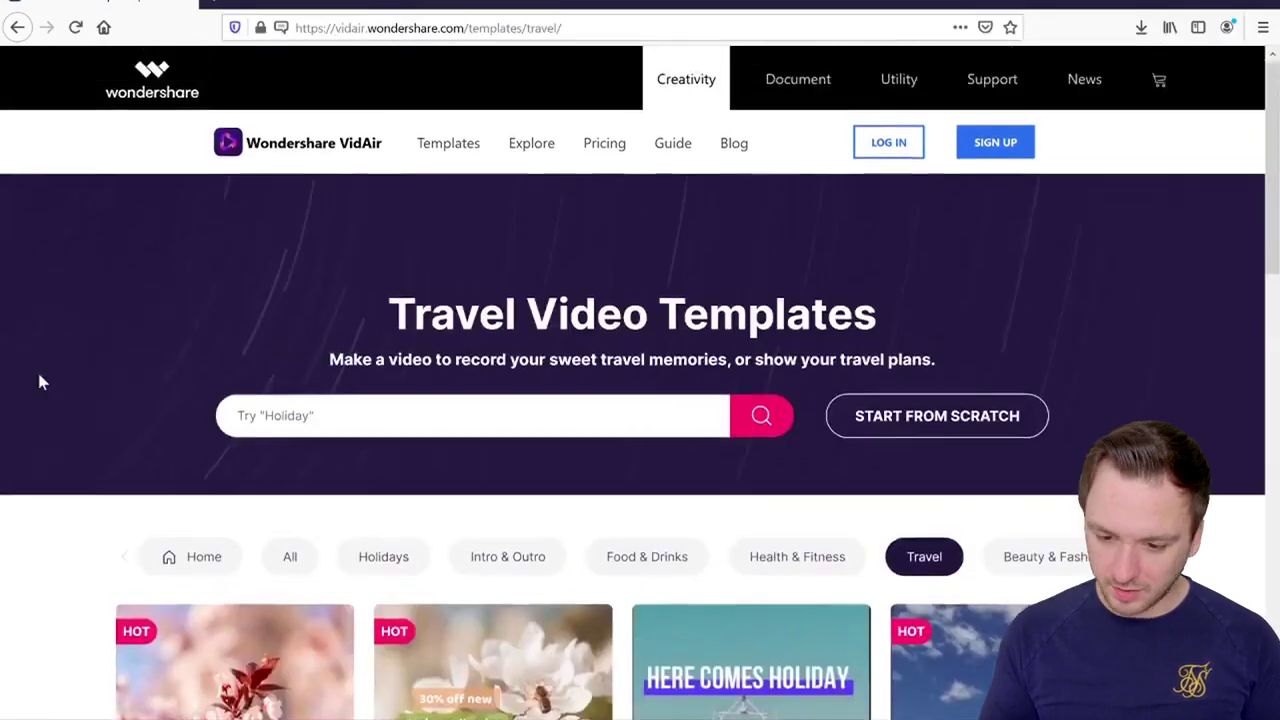
pyautogui.scroll(-3, 40, 374)
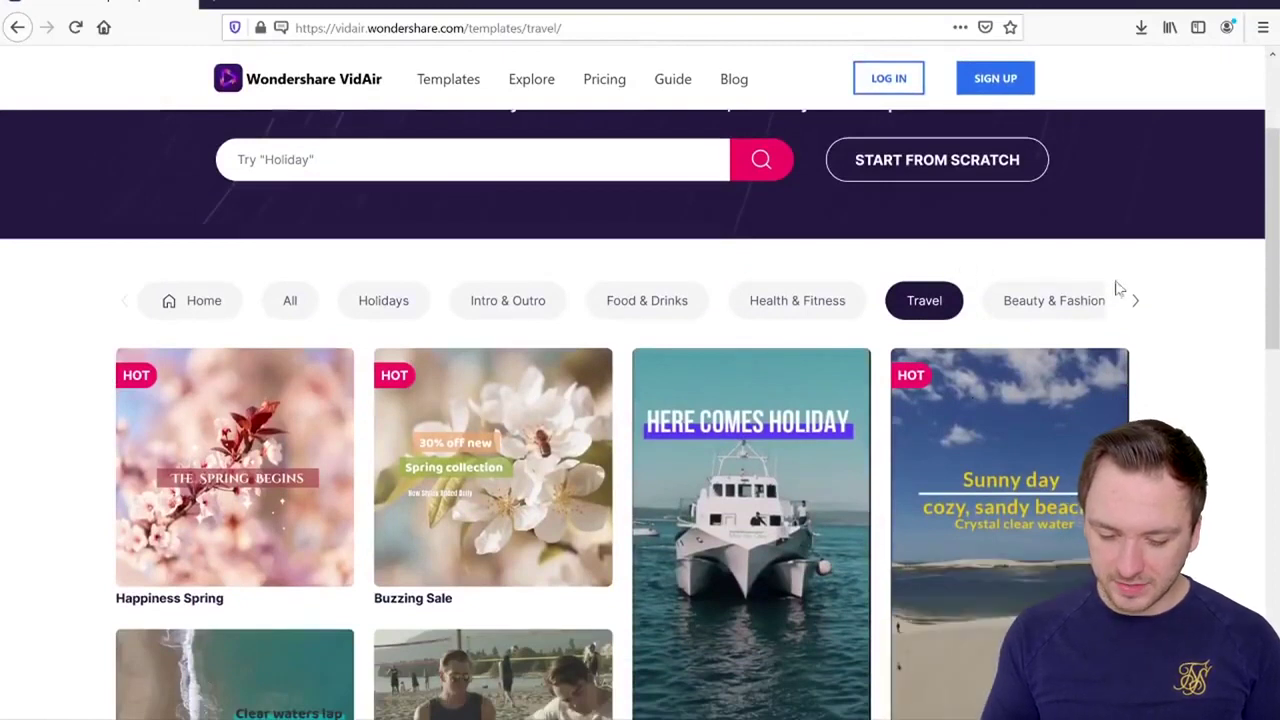
# Step: Scroll the category chip row forward to the last categories, then partway back
pyautogui.click(1134, 304)
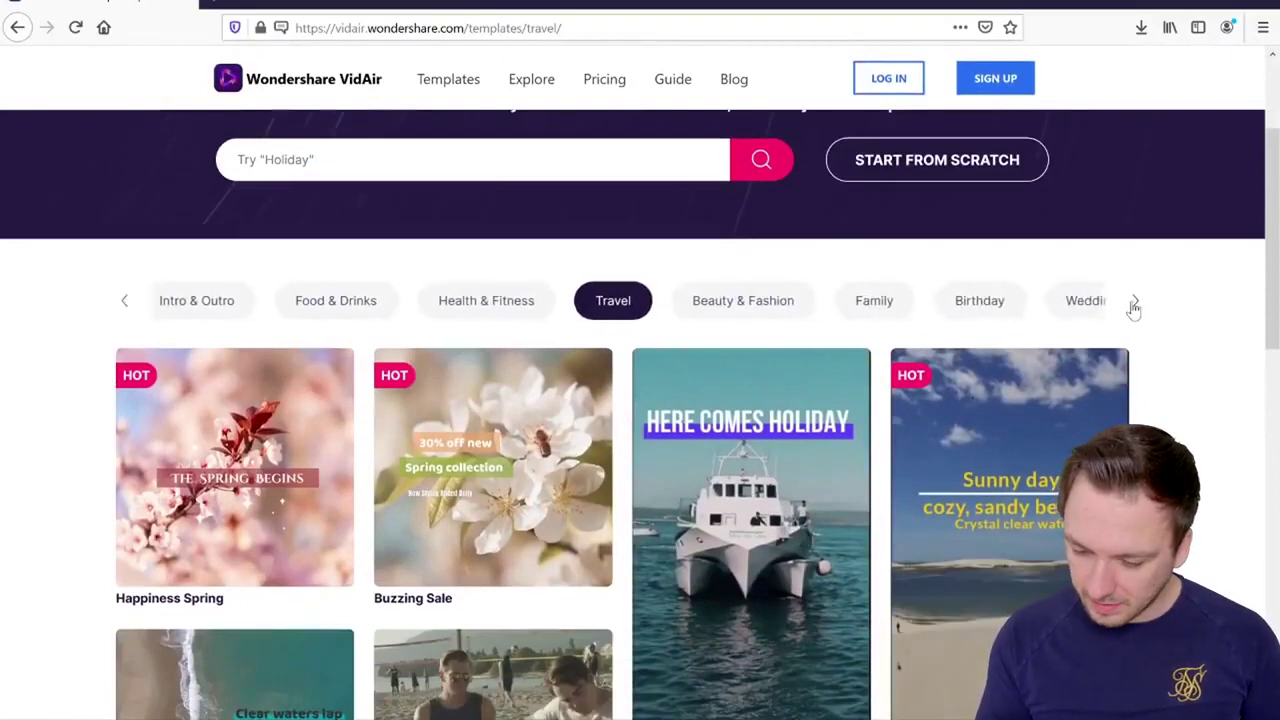
pyautogui.click(1134, 304)
pyautogui.click(1134, 304)
pyautogui.click(1134, 304)
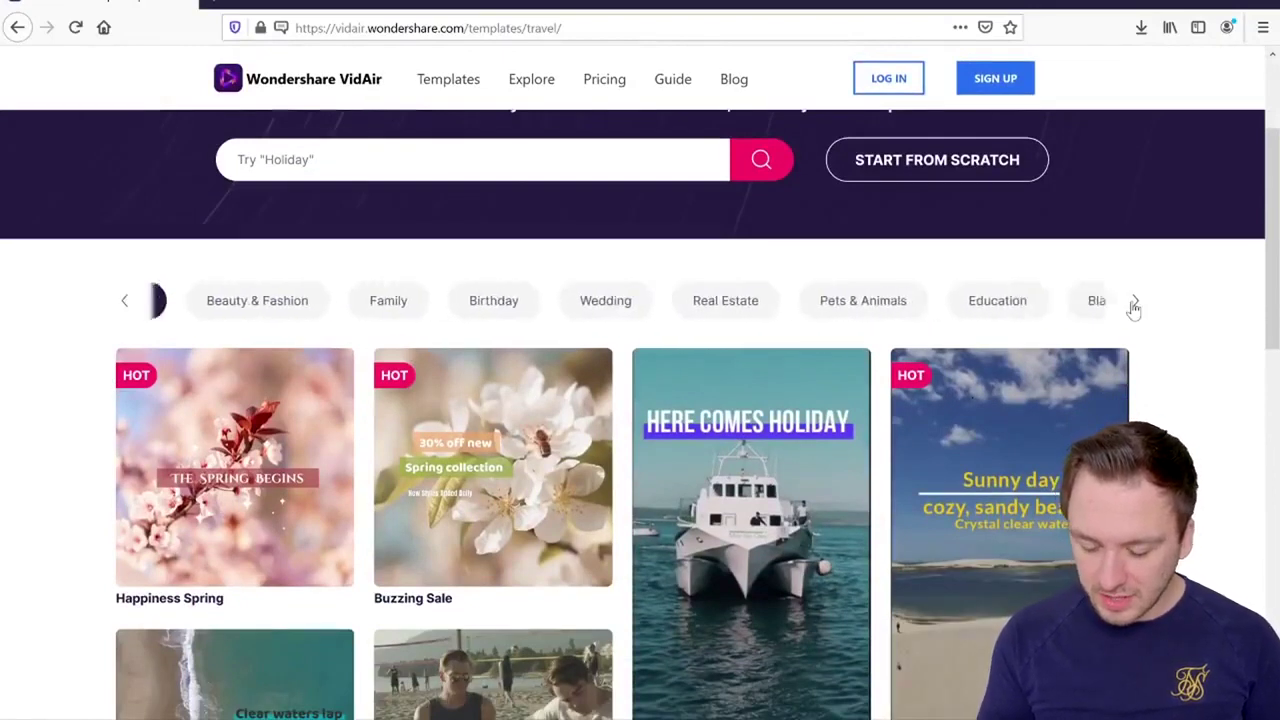
pyautogui.click(1134, 304)
pyautogui.click(1134, 304)
pyautogui.click(1134, 304)
pyautogui.click(1134, 304)
pyautogui.click(1134, 304)
pyautogui.click(126, 301)
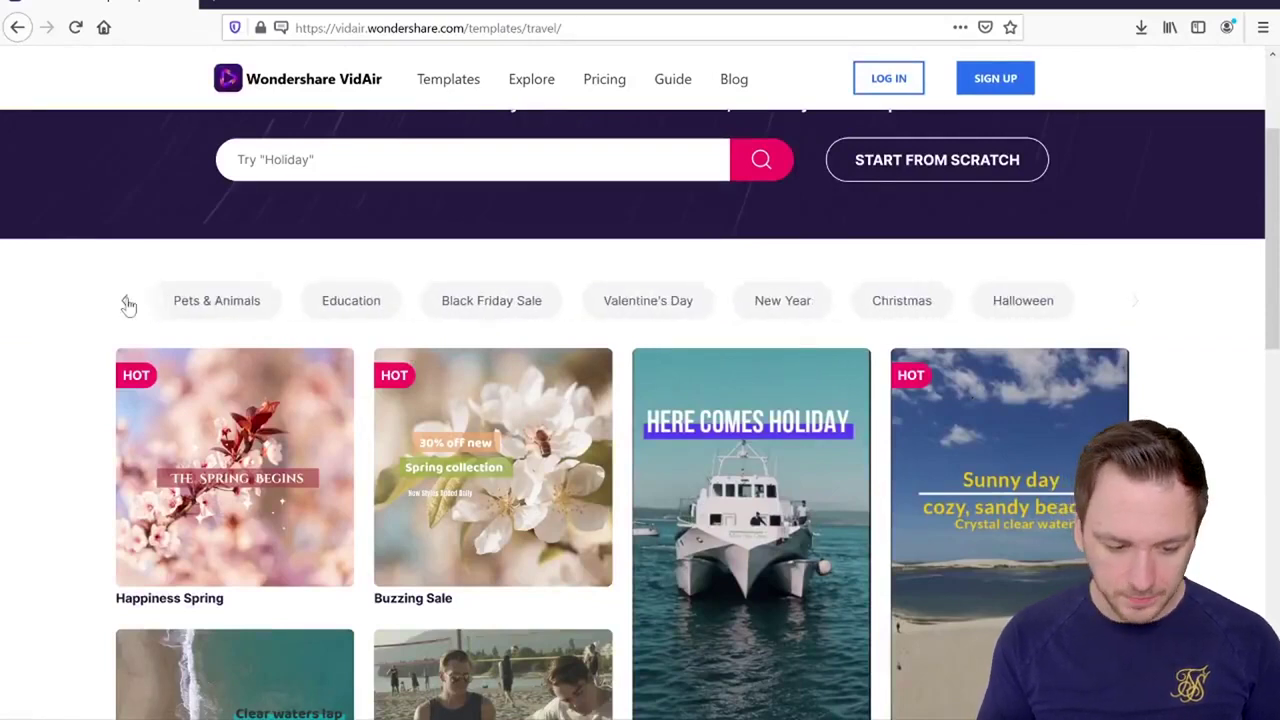
pyautogui.click(126, 301)
pyautogui.click(126, 301)
pyautogui.click(126, 301)
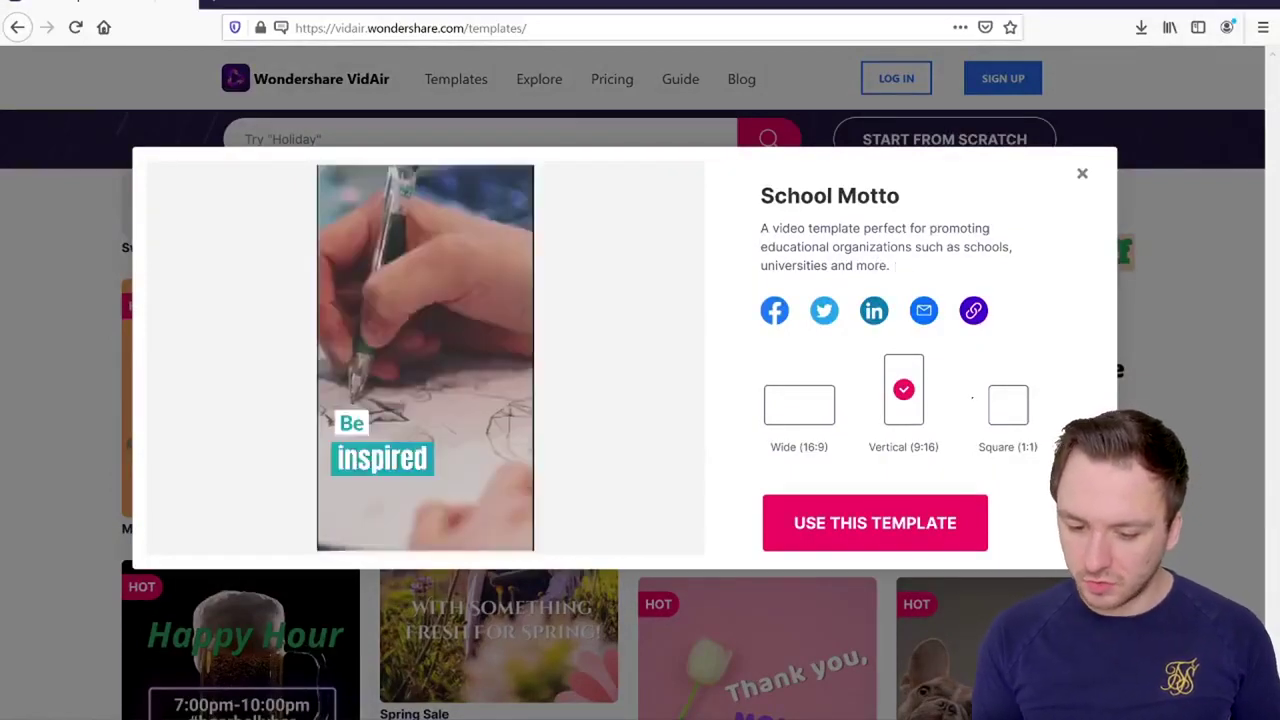
# Step: Preview the School Motto template and switch it to the Wide 16:9 format
pyautogui.moveTo(349, 306)
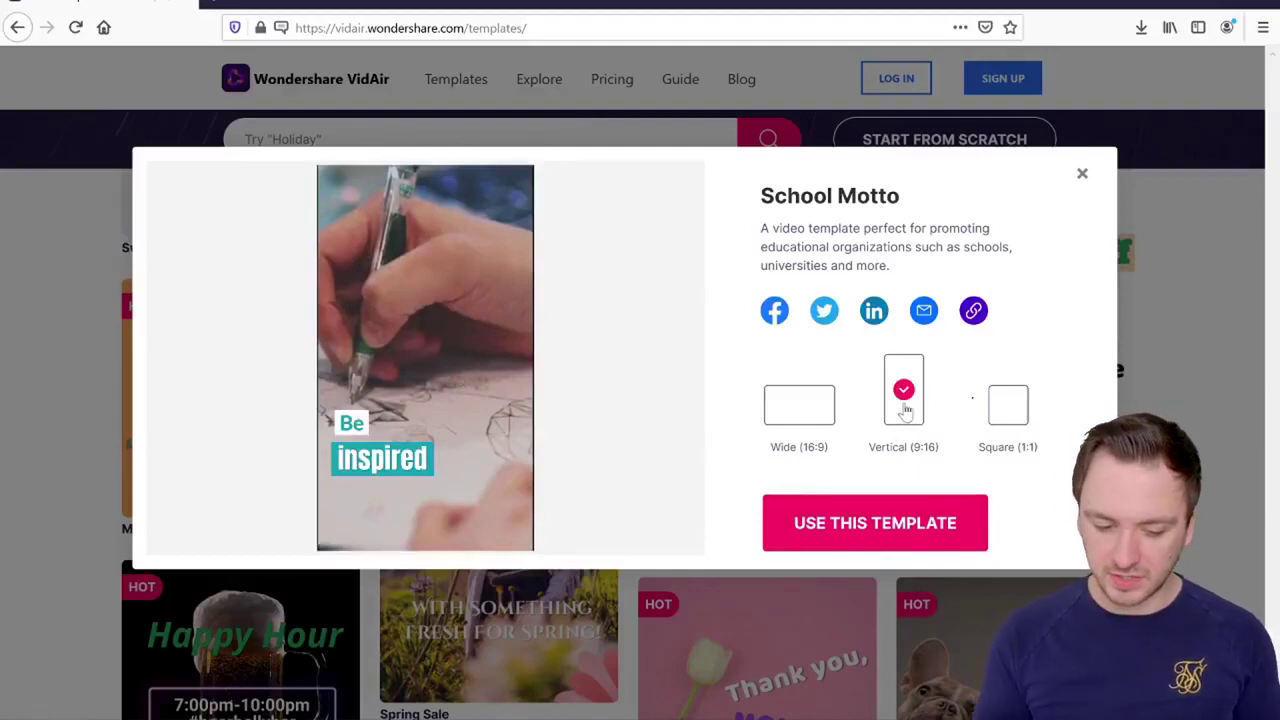
pyautogui.click(822, 420)
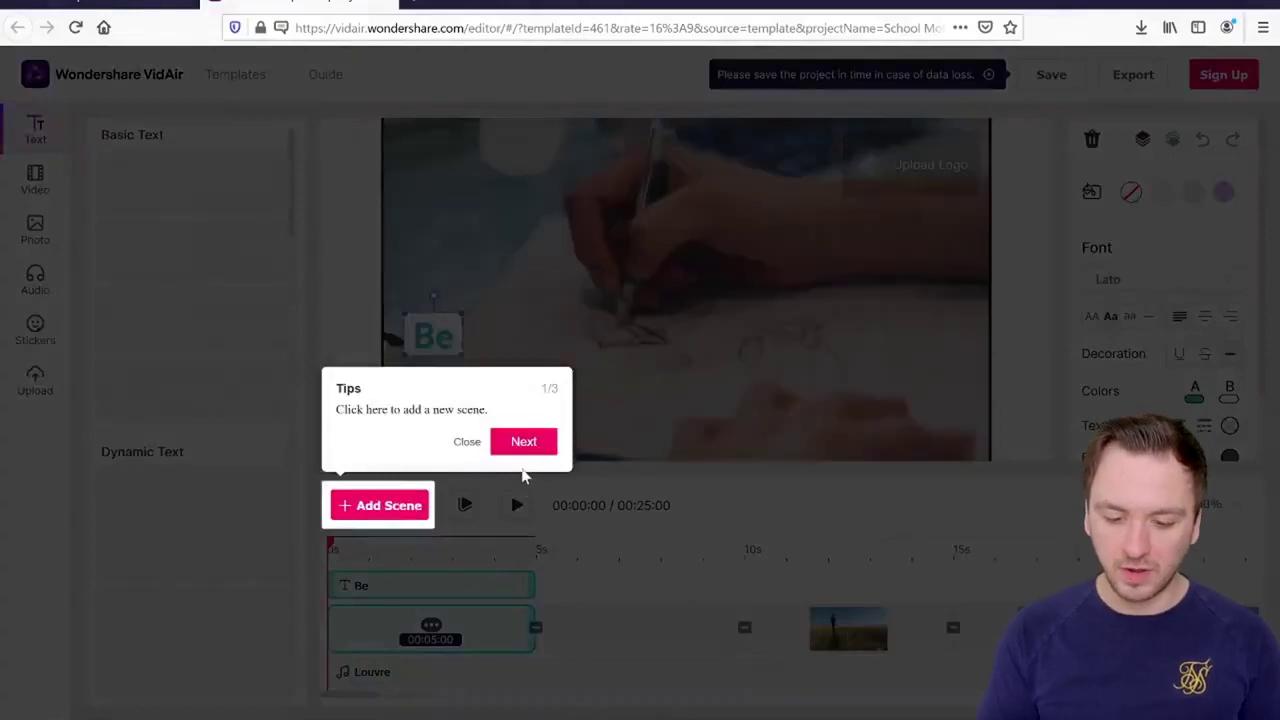
# Step: Step through Tips 1/3 and 2/3, then dismiss Tips 3/3
pyautogui.click(521, 445)
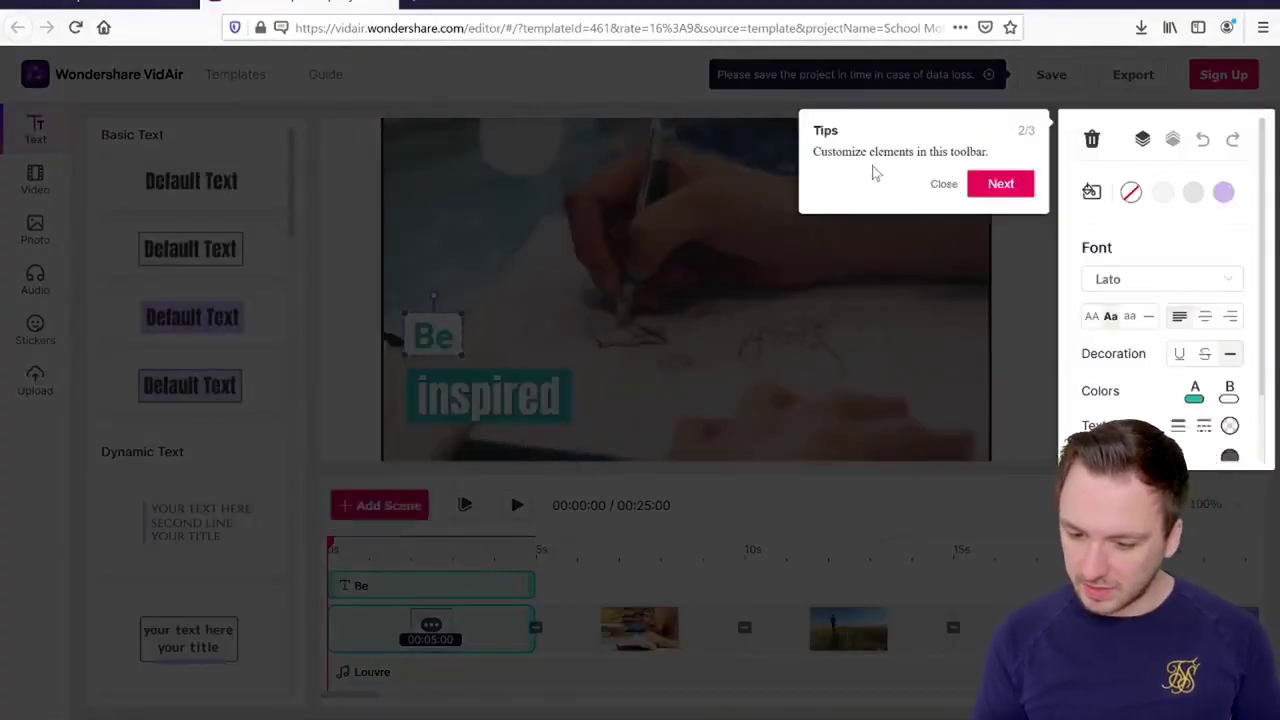
pyautogui.click(998, 186)
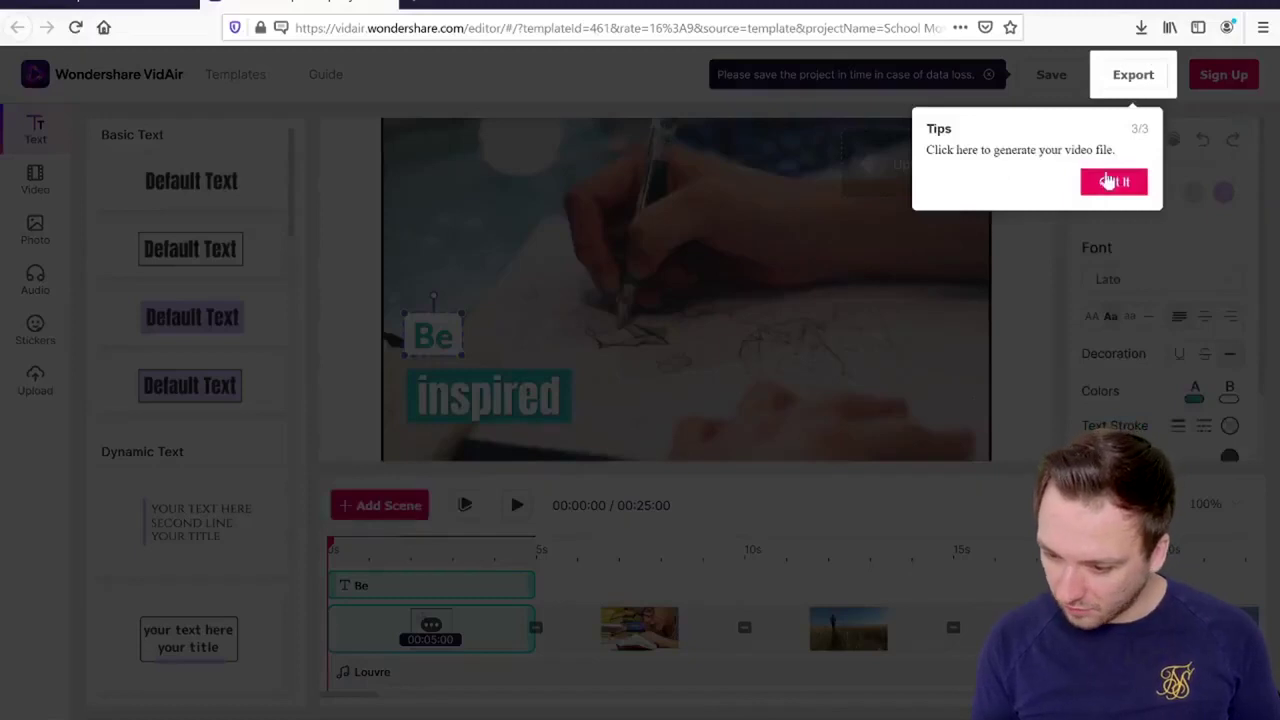
pyautogui.click(1108, 181)
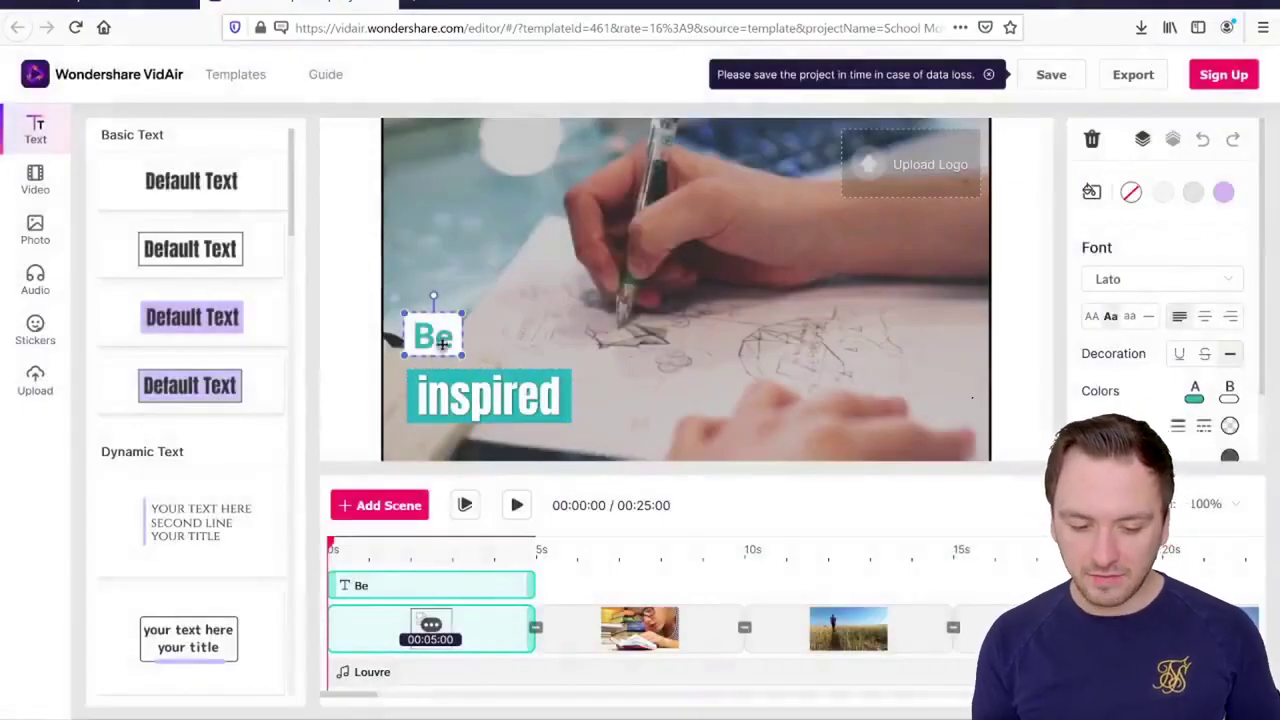
# Step: Inspect the first scene's Be and inspired titles, glance at the second scene, then return
pyautogui.doubleClick(436, 340)
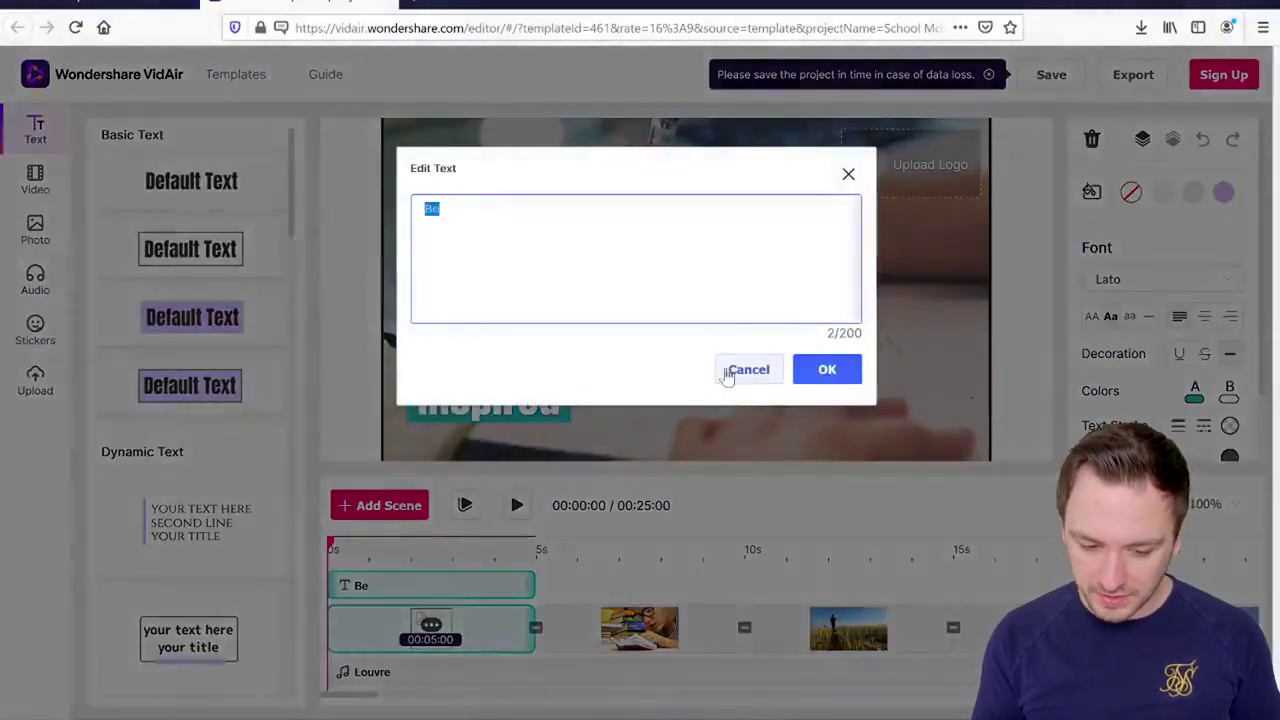
pyautogui.click(740, 368)
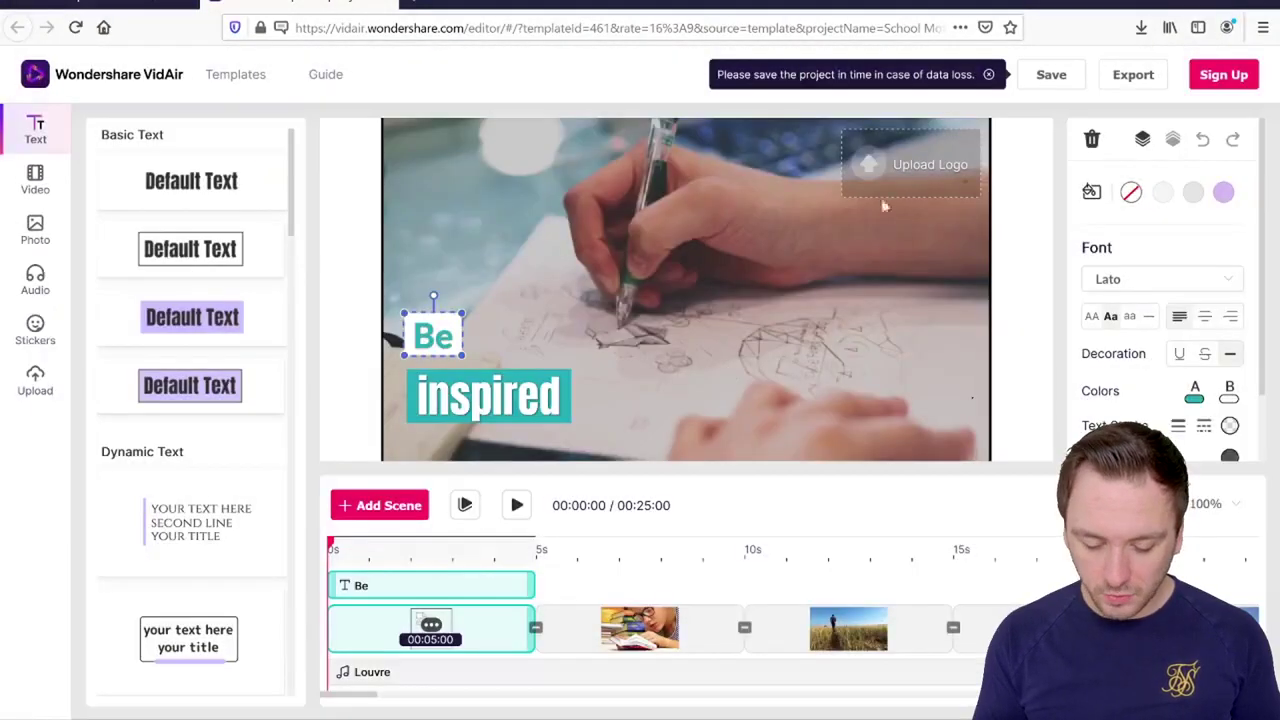
pyautogui.click(470, 414)
pyautogui.click(645, 640)
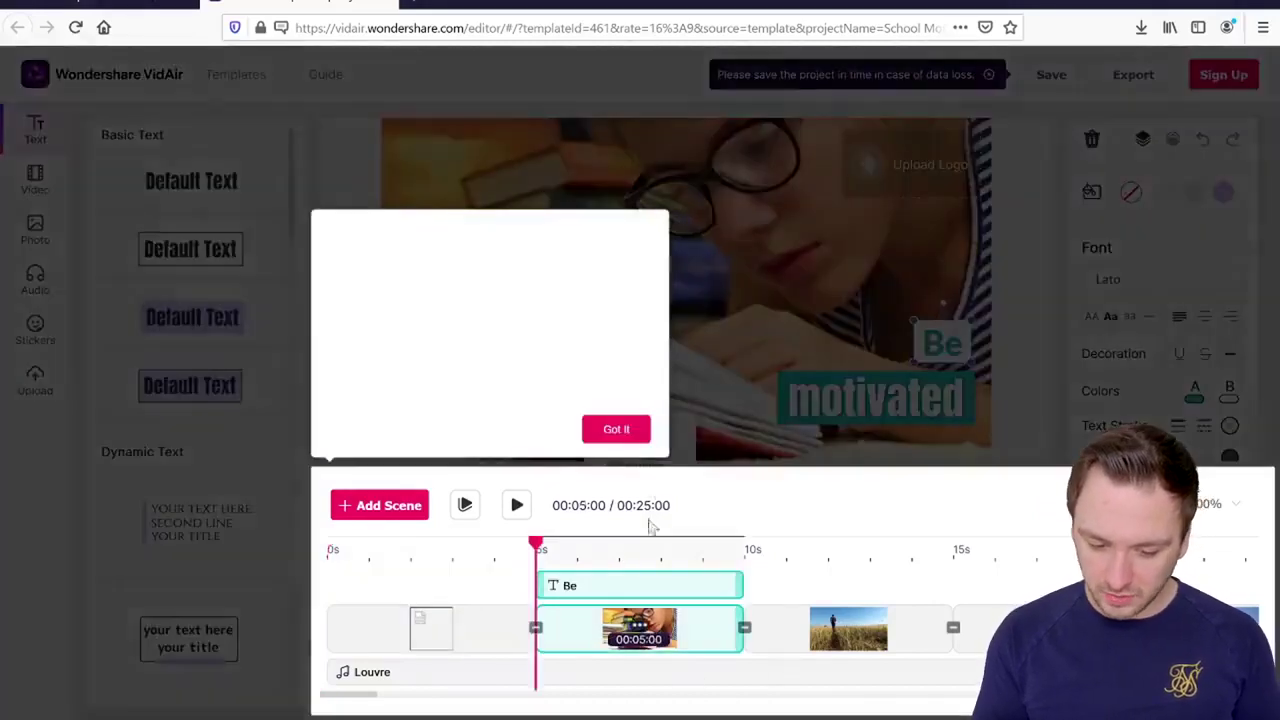
pyautogui.click(645, 429)
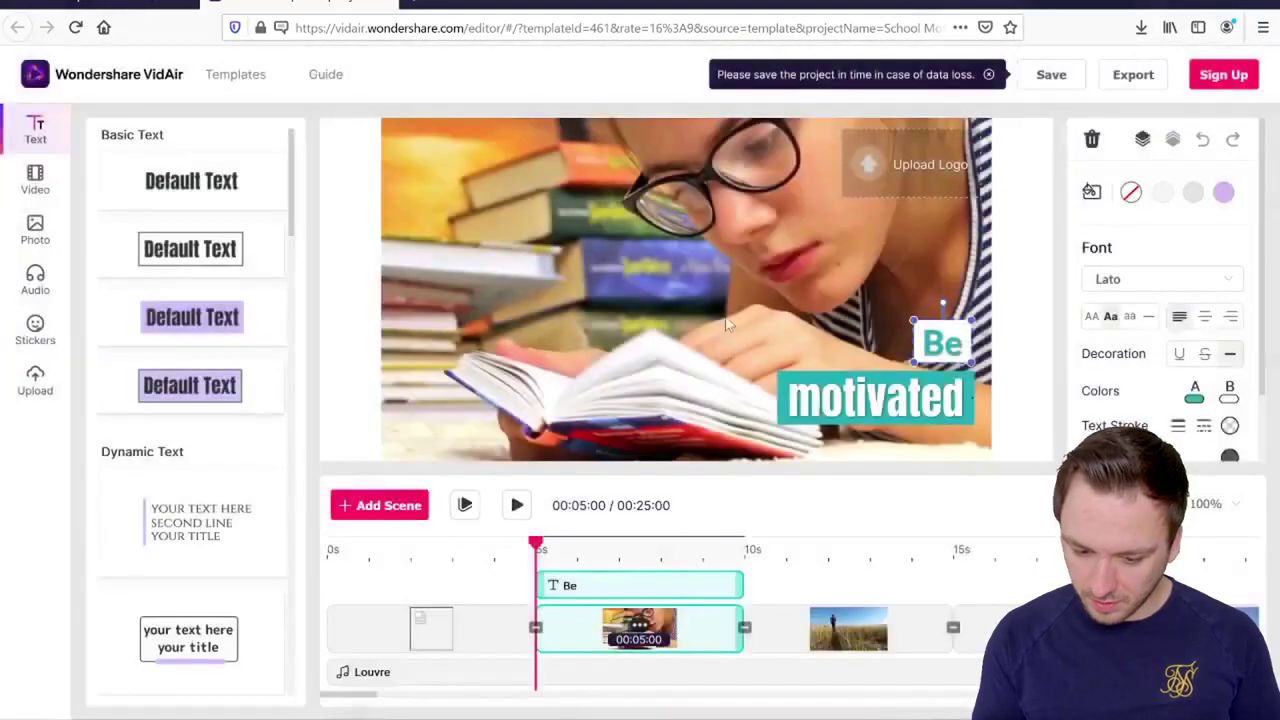
pyautogui.click(463, 628)
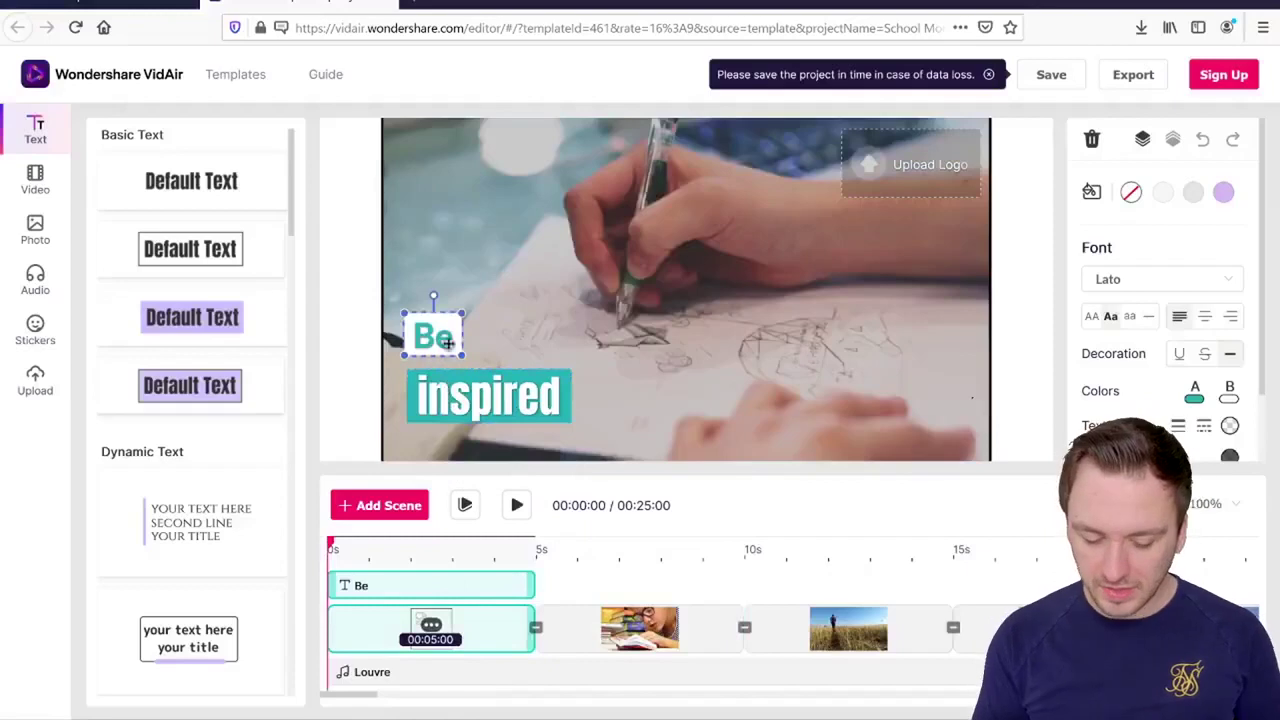
# Step: Change the first scene's titles from Be and inspired to 2021 and SCHOOL YEAR
pyautogui.doubleClick(452, 345)
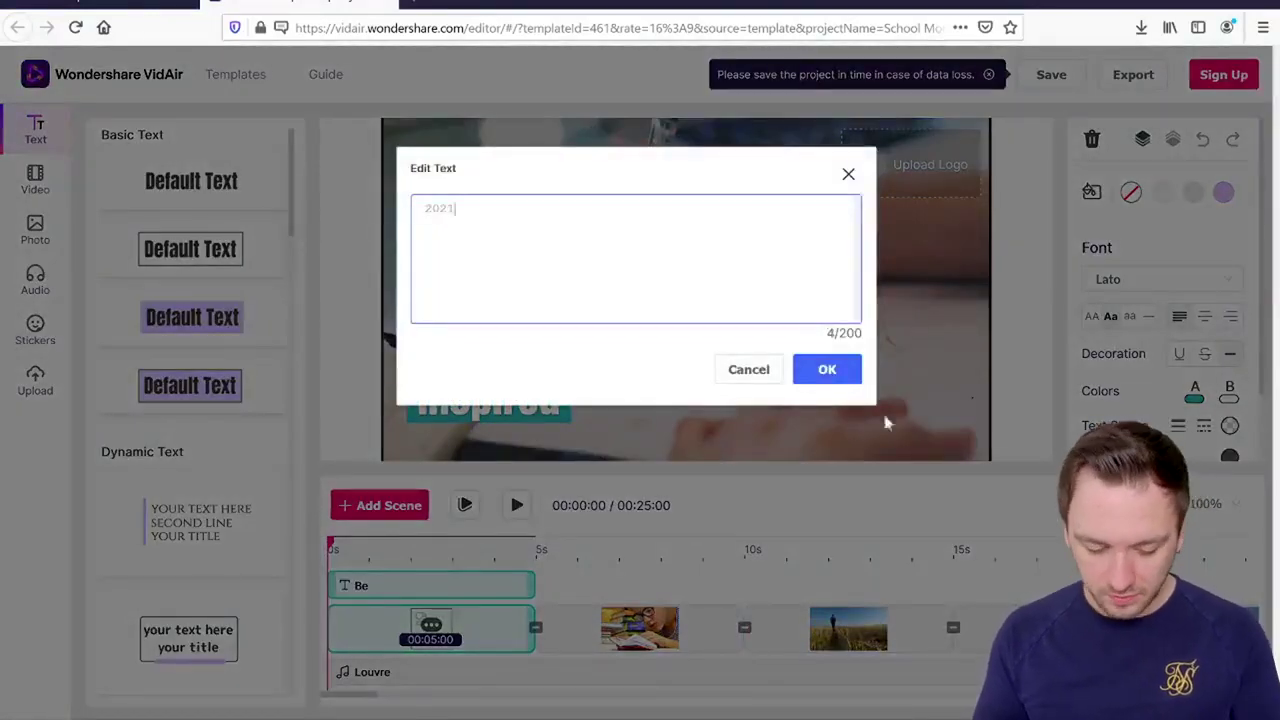
pyautogui.click(840, 368)
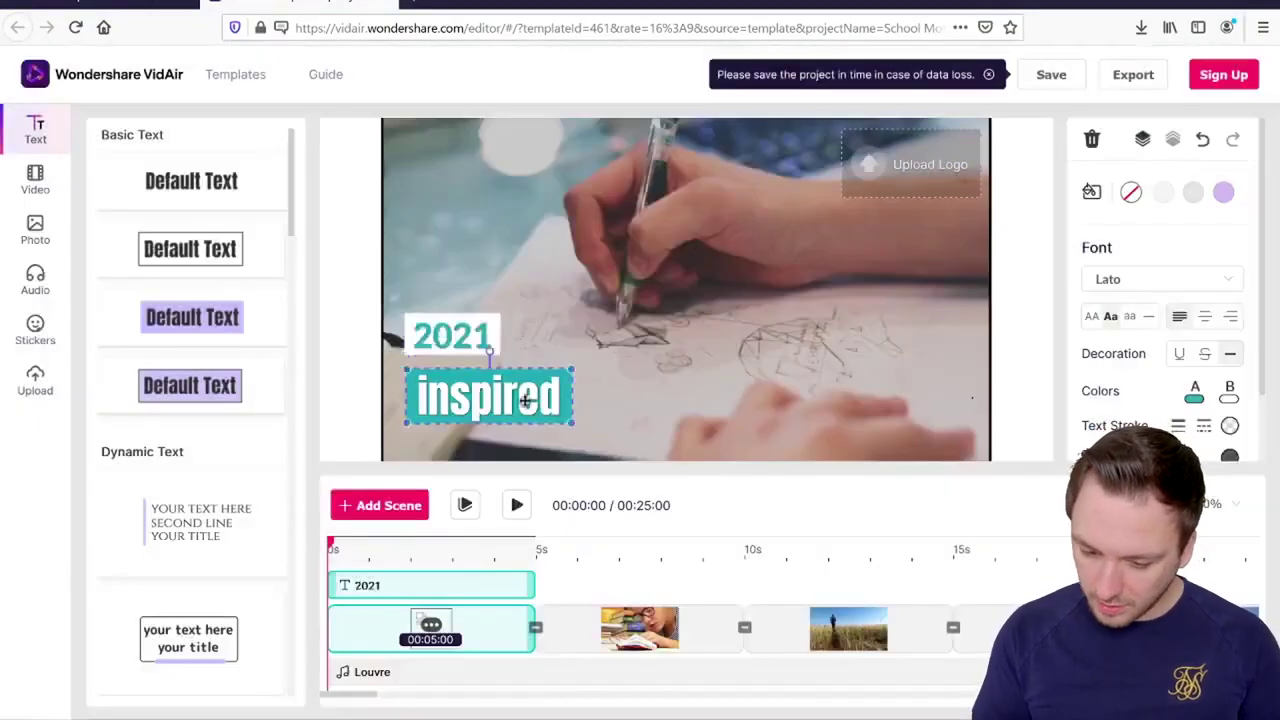
pyautogui.doubleClick(528, 405)
pyautogui.write('SCH')
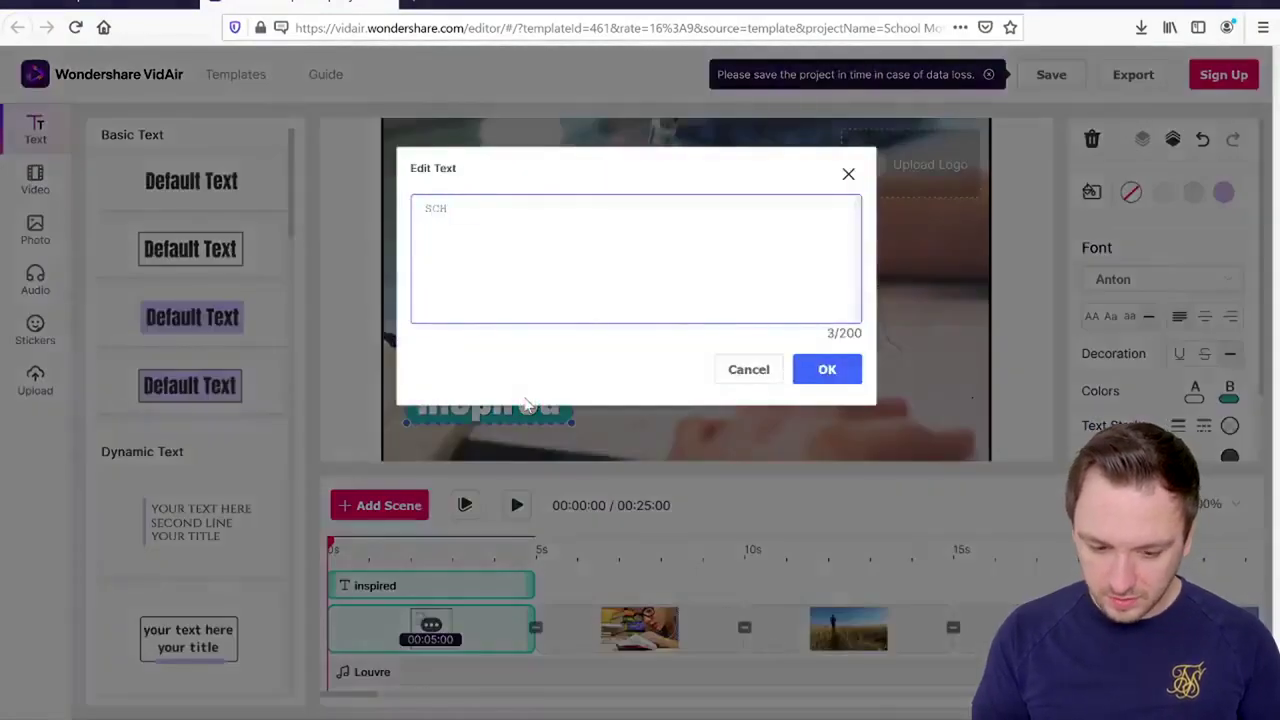
pyautogui.write('OOL YEAR')
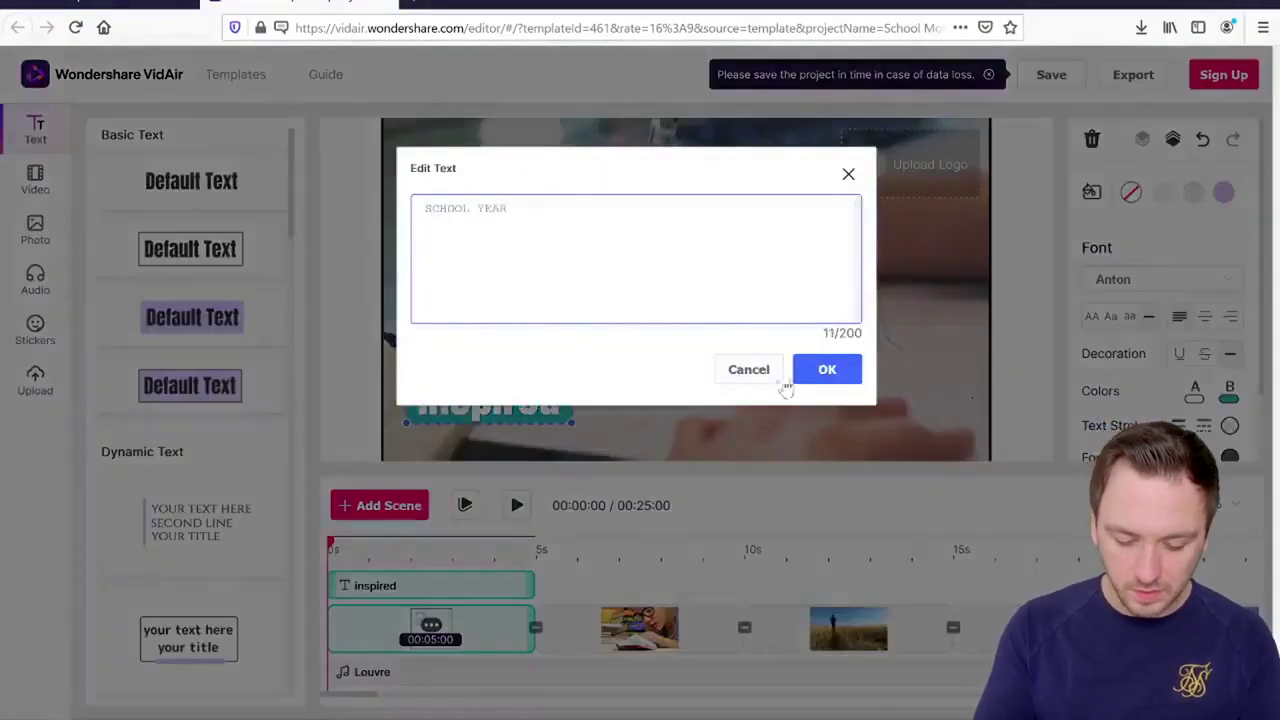
pyautogui.click(811, 372)
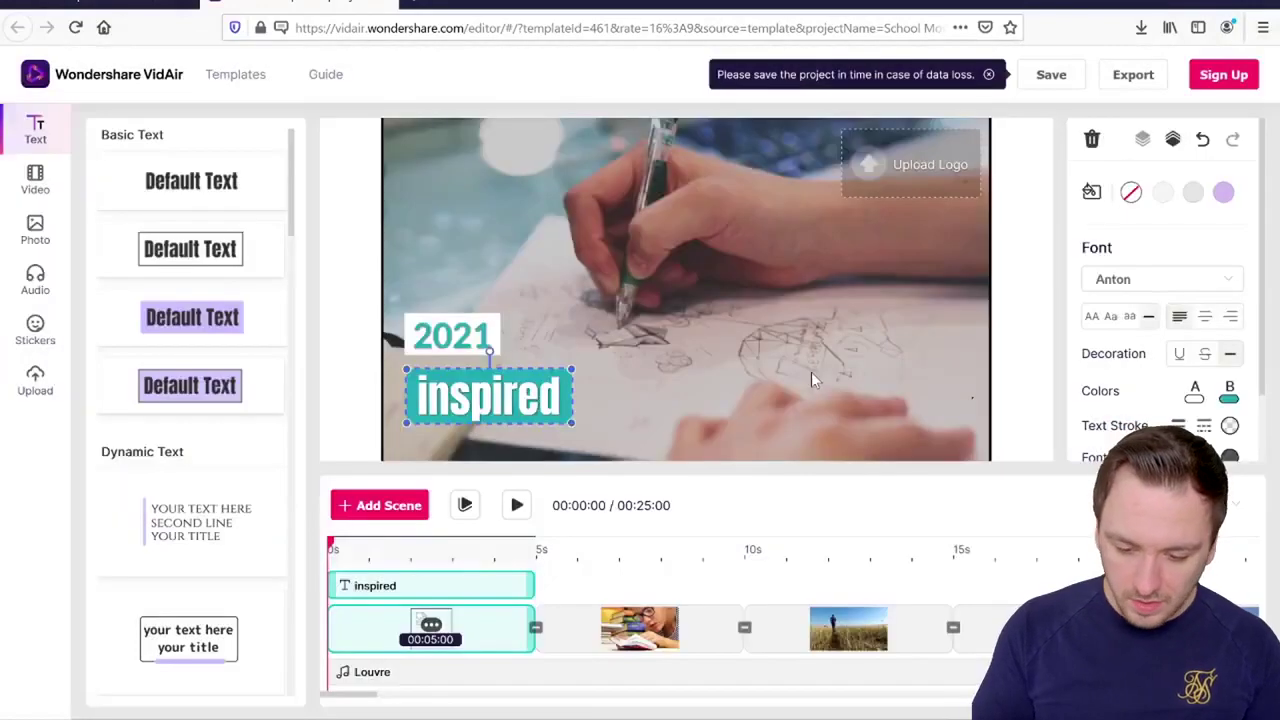
# Step: Preview the opening scene, check the Be driven and Be whatever scenes, then return to Be motivated
pyautogui.click(516, 507)
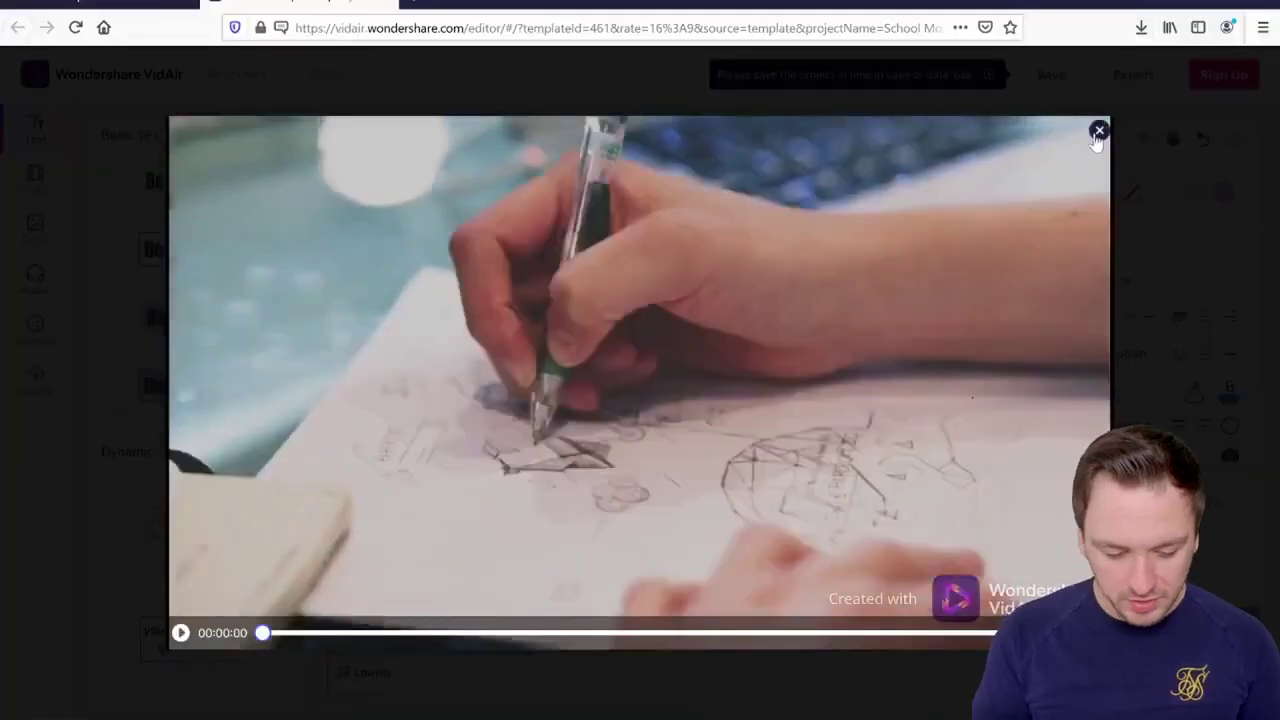
pyautogui.click(1099, 131)
pyautogui.rightClick(643, 630)
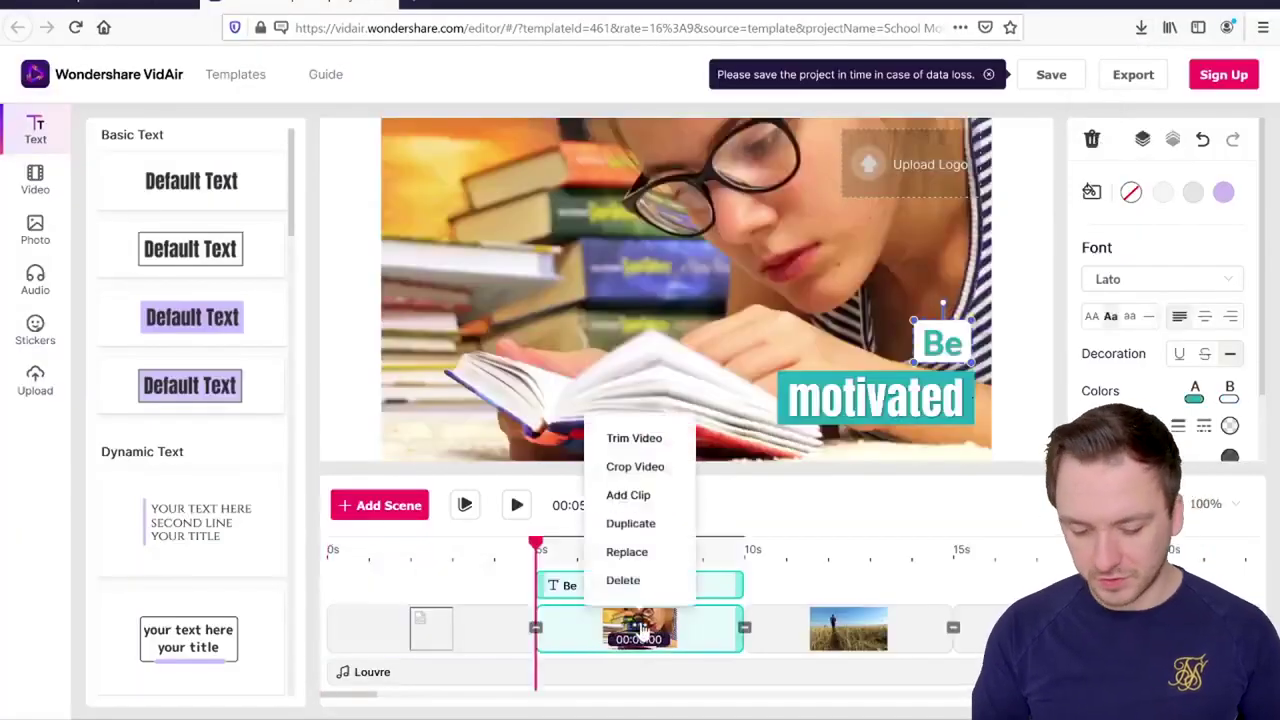
pyautogui.click(810, 342)
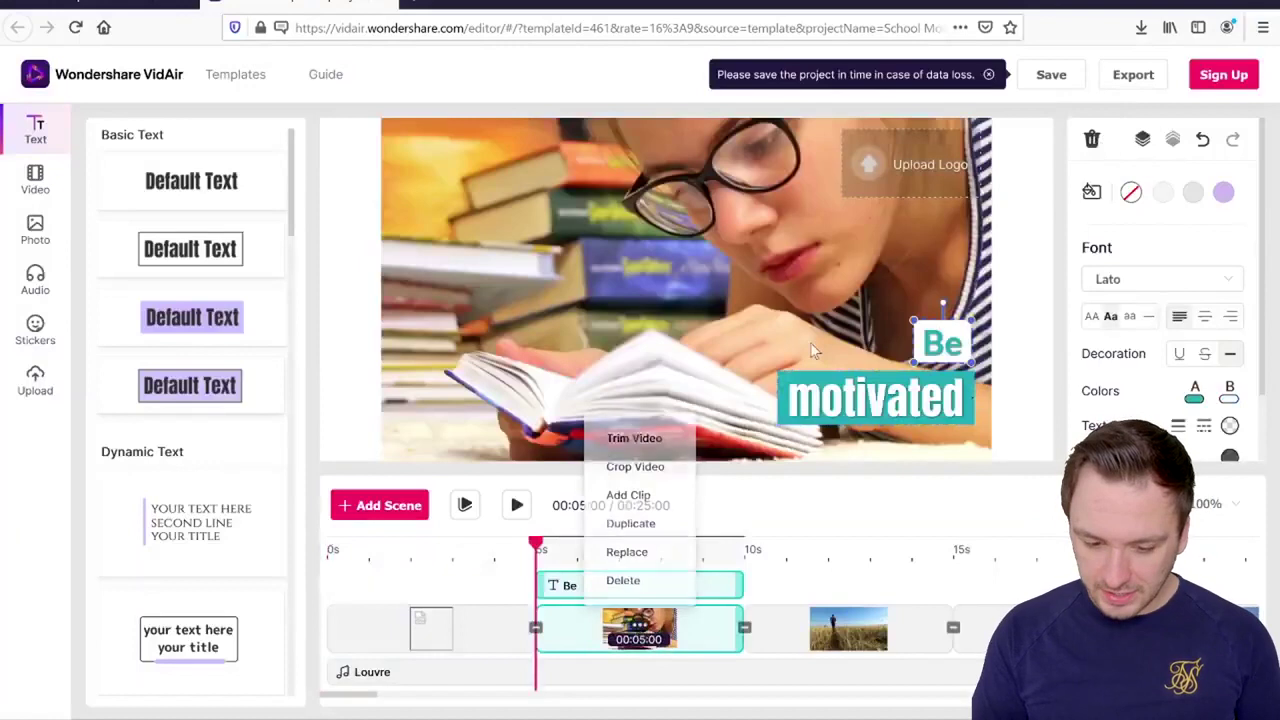
pyautogui.click(845, 628)
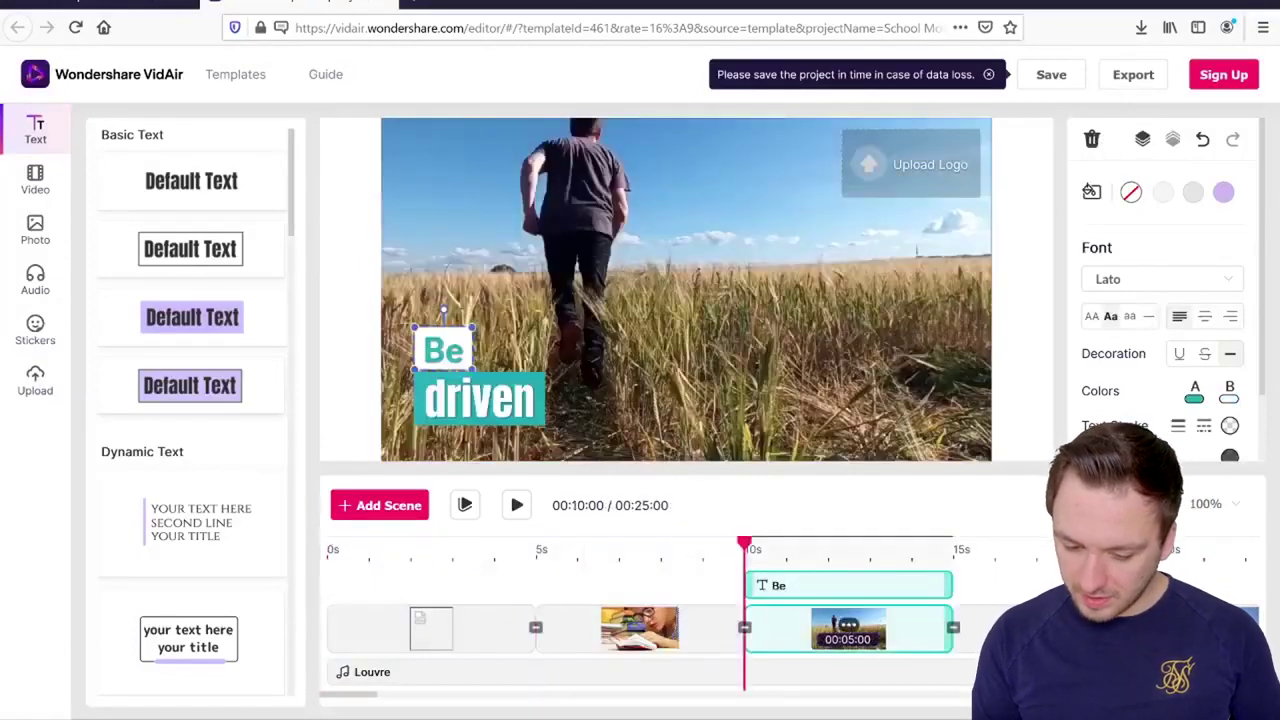
pyautogui.click(1057, 628)
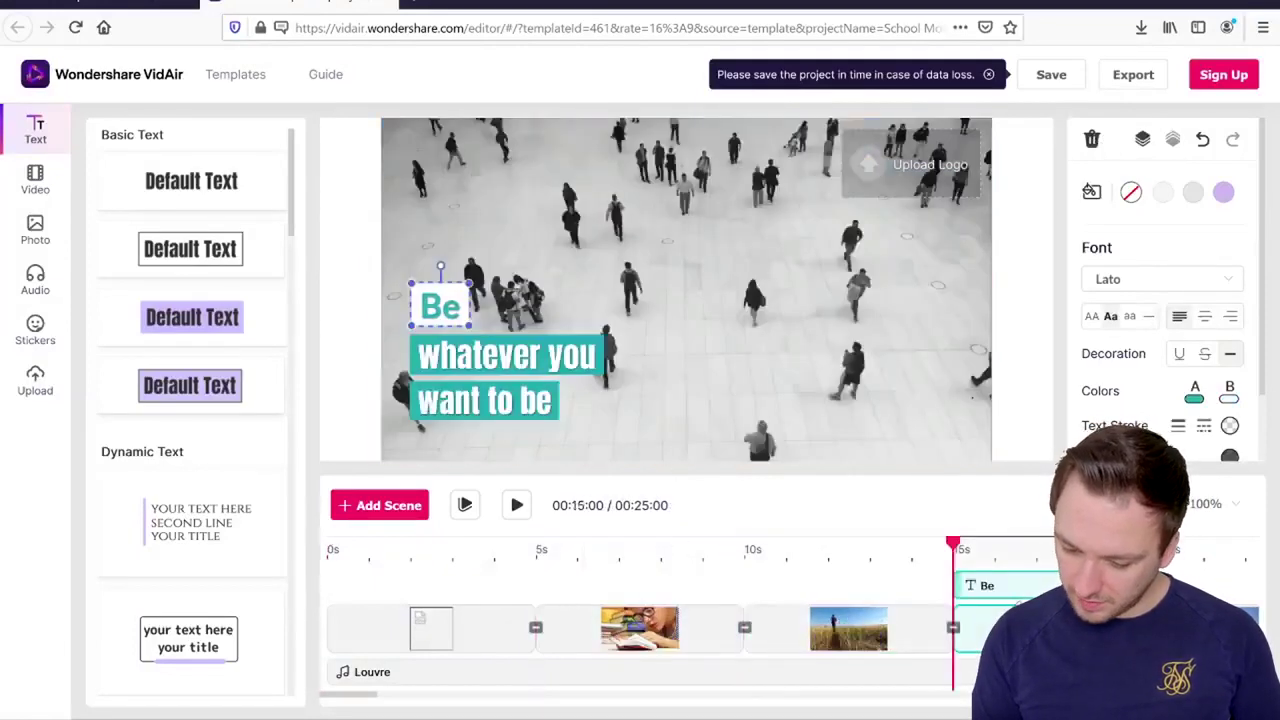
pyautogui.click(659, 621)
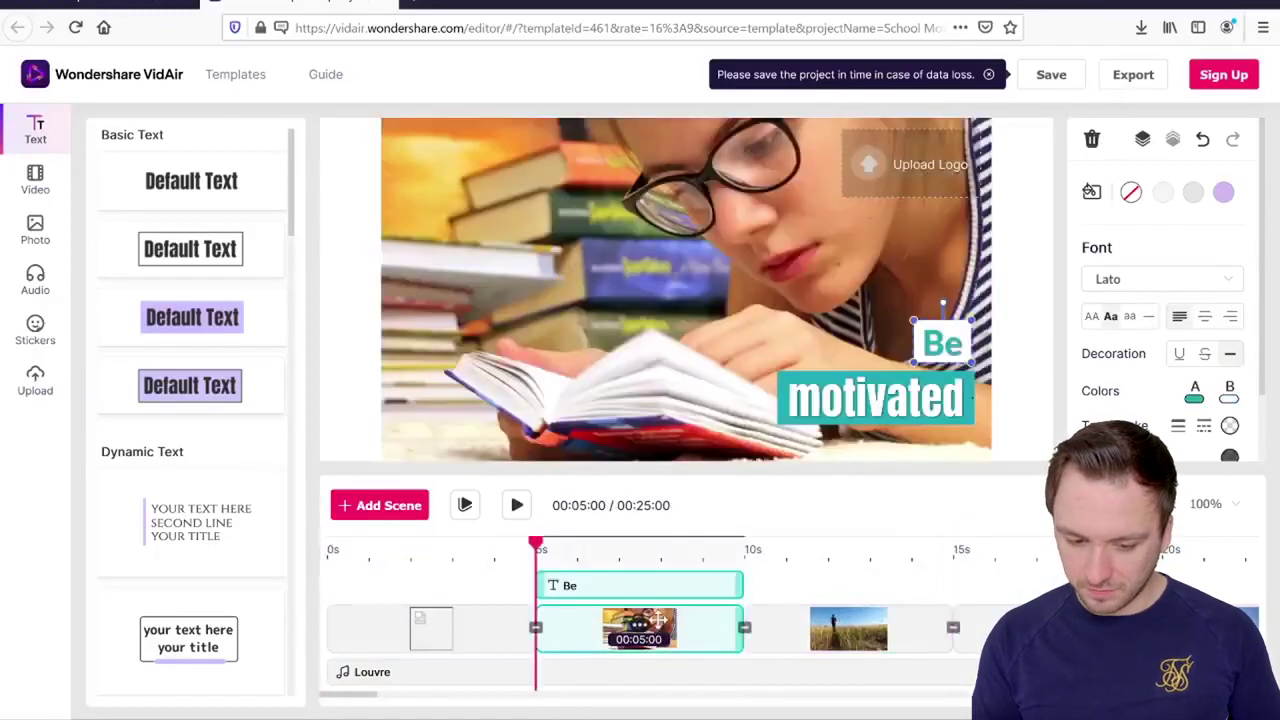
# Step: Append the Earth-from-space stock clip as a new scene and delete the Be motivated reading scene
pyautogui.click(24, 178)
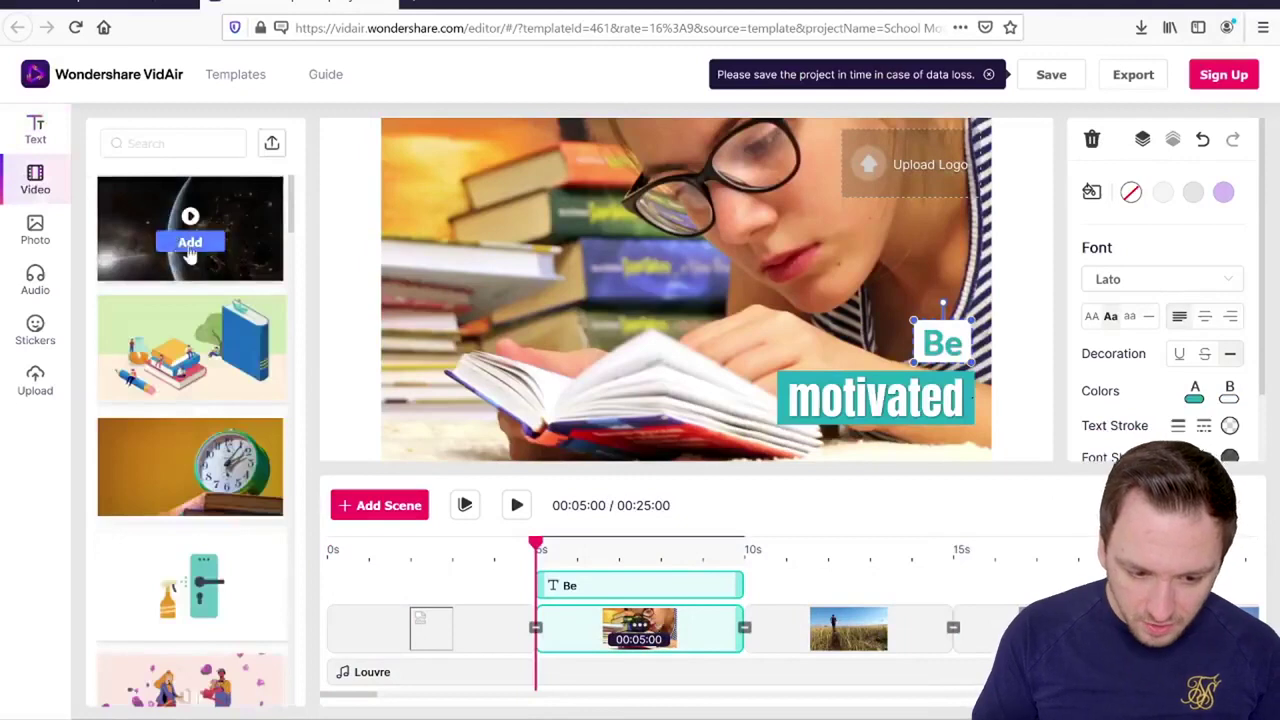
pyautogui.click(190, 243)
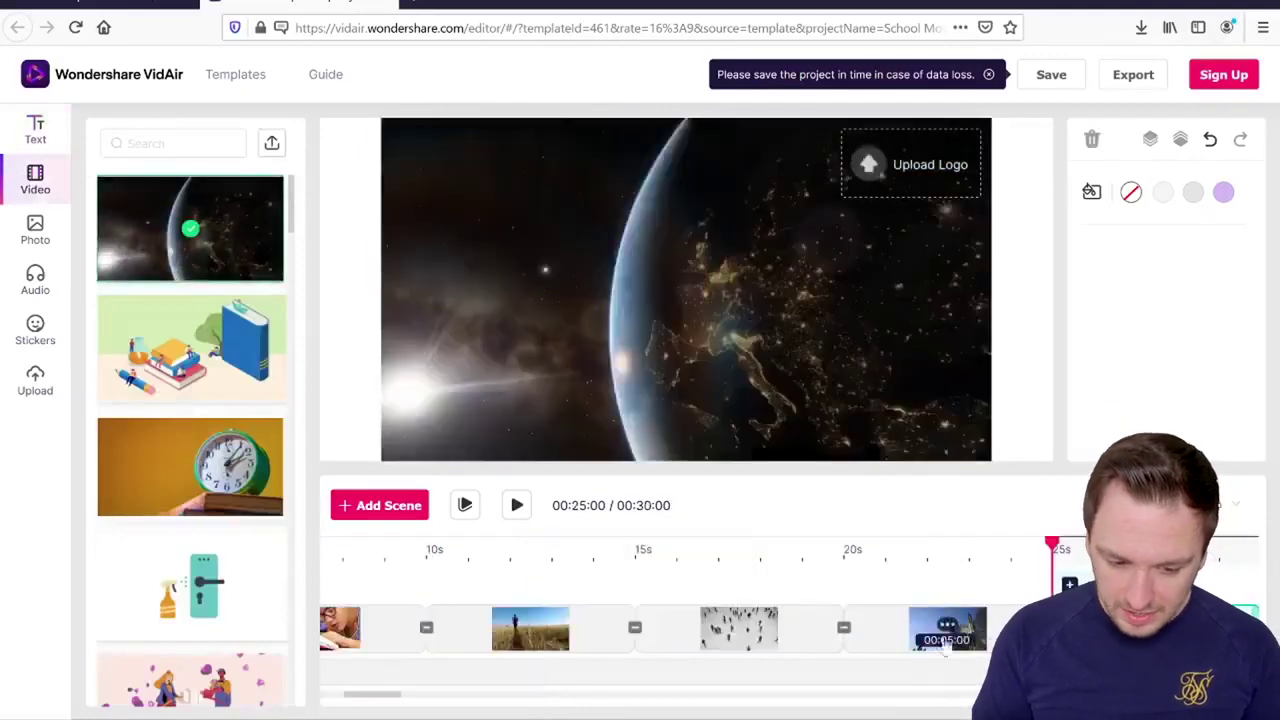
pyautogui.click(342, 628)
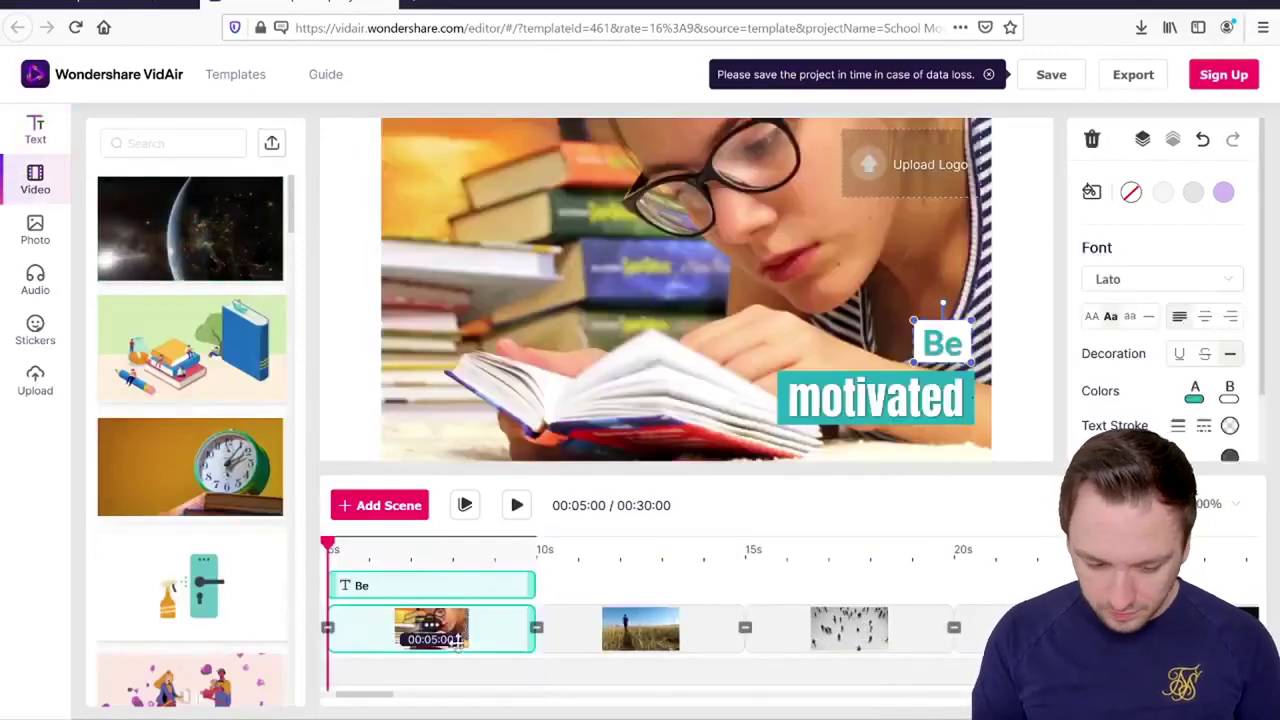
pyautogui.rightClick(430, 632)
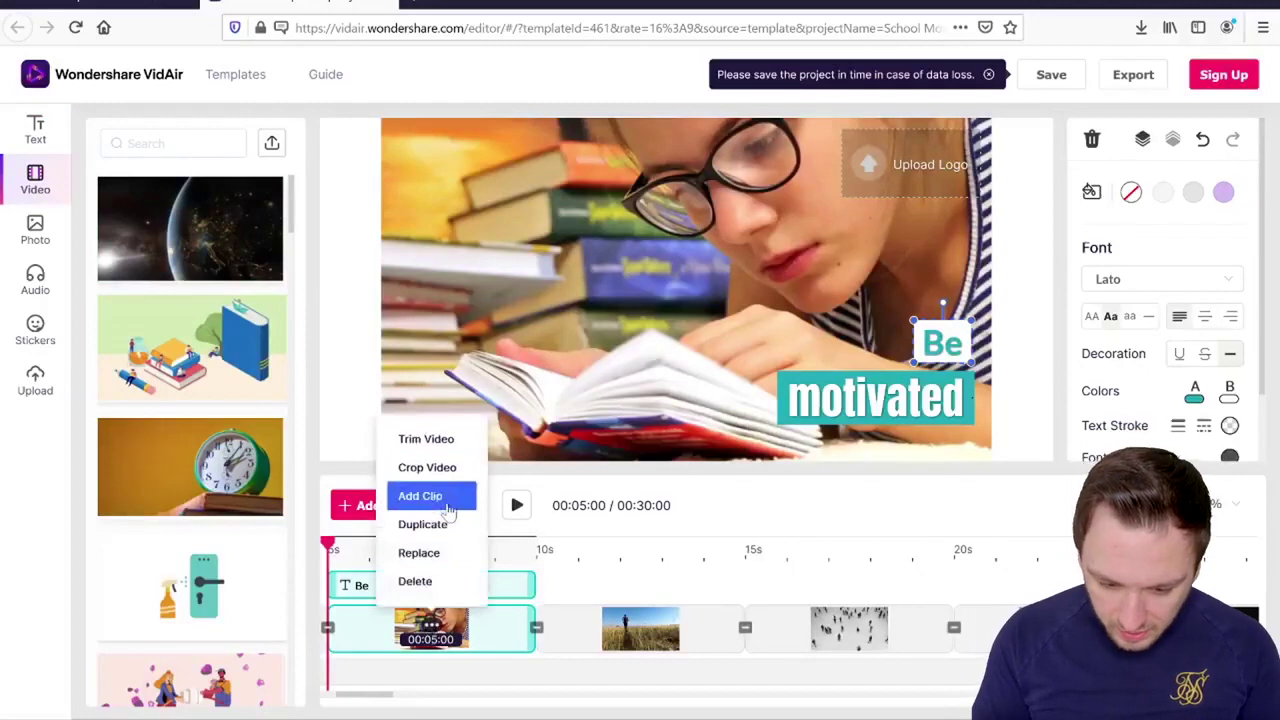
pyautogui.click(432, 581)
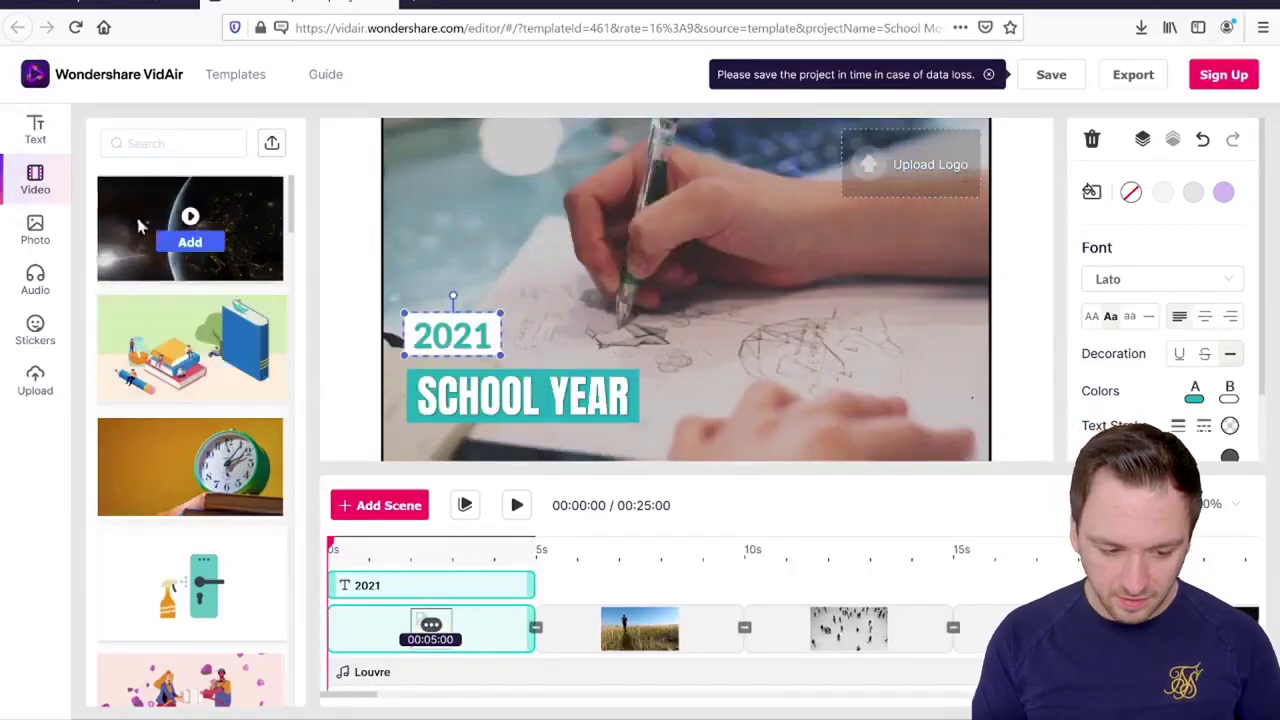
# Step: Remove the 2021 and SCHOOL YEAR titles, replace the first scene's video with the door-lock drawing, and preview
pyautogui.press('Delete')
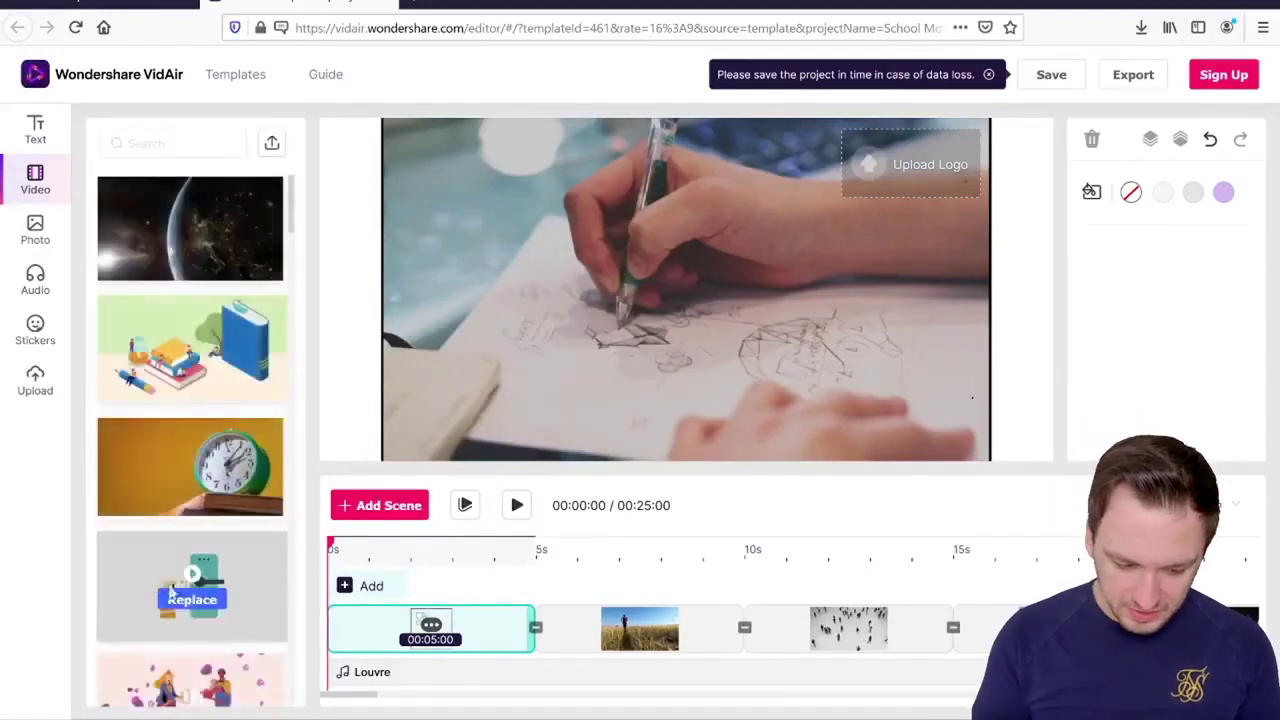
pyautogui.click(185, 599)
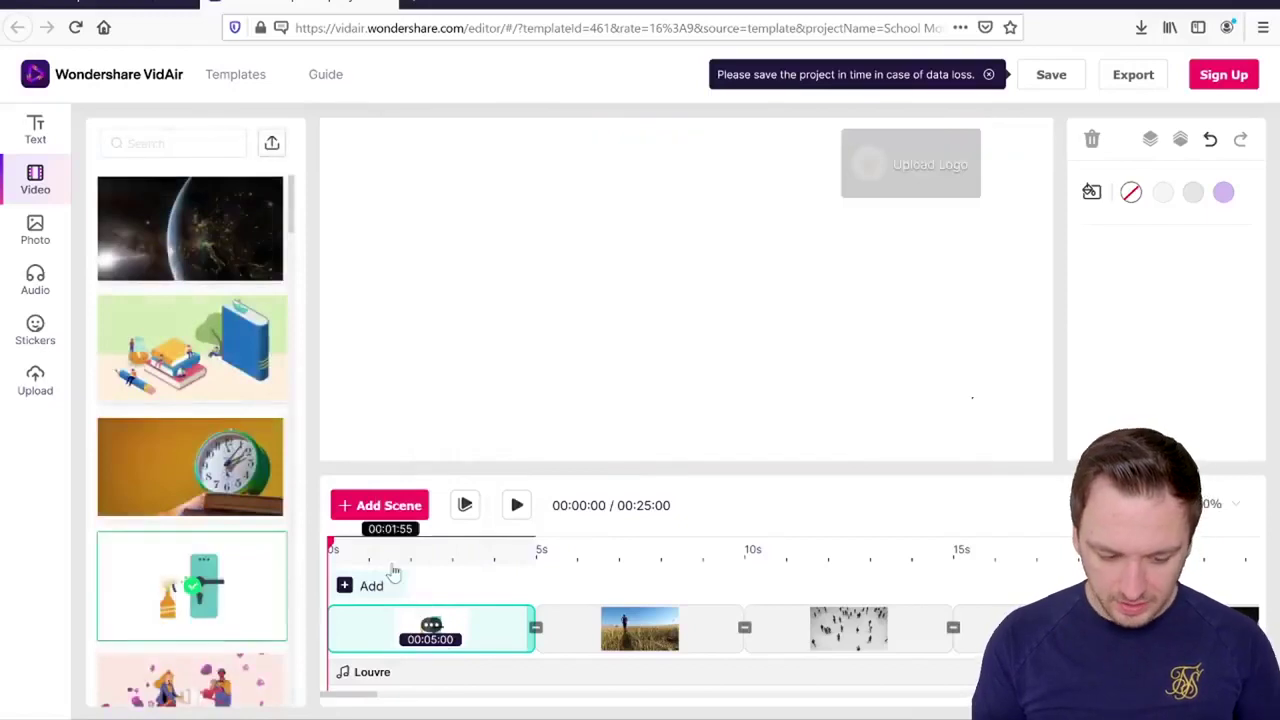
pyautogui.click(516, 505)
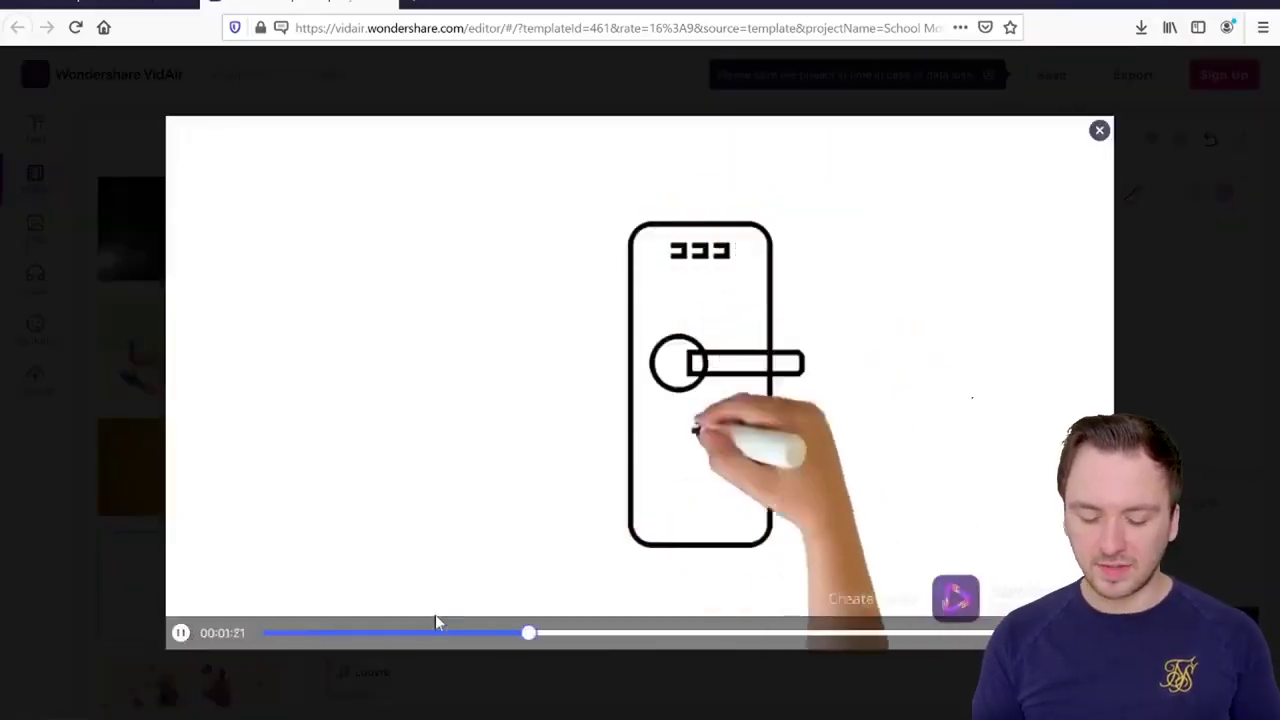
pyautogui.click(1099, 130)
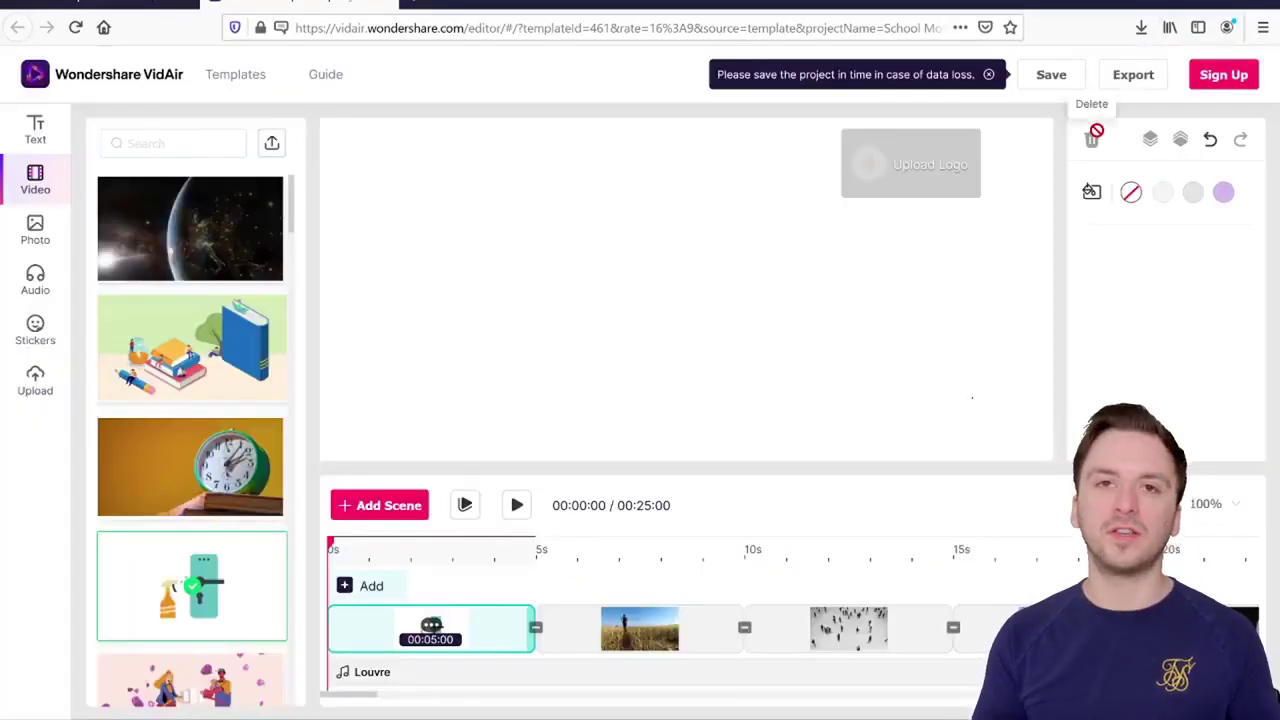
pyautogui.click(620, 618)
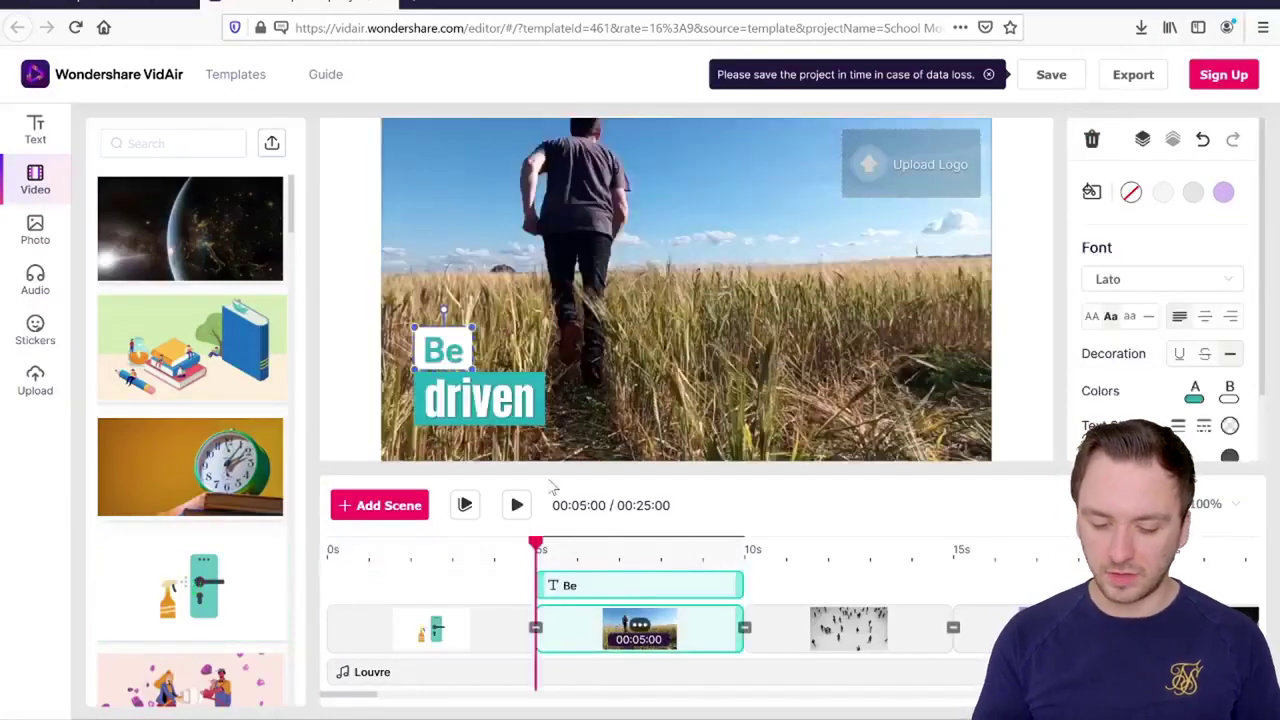
# Step: Give the driven caption in the field scene a pink background, then return to the templates page
pyautogui.click(472, 385)
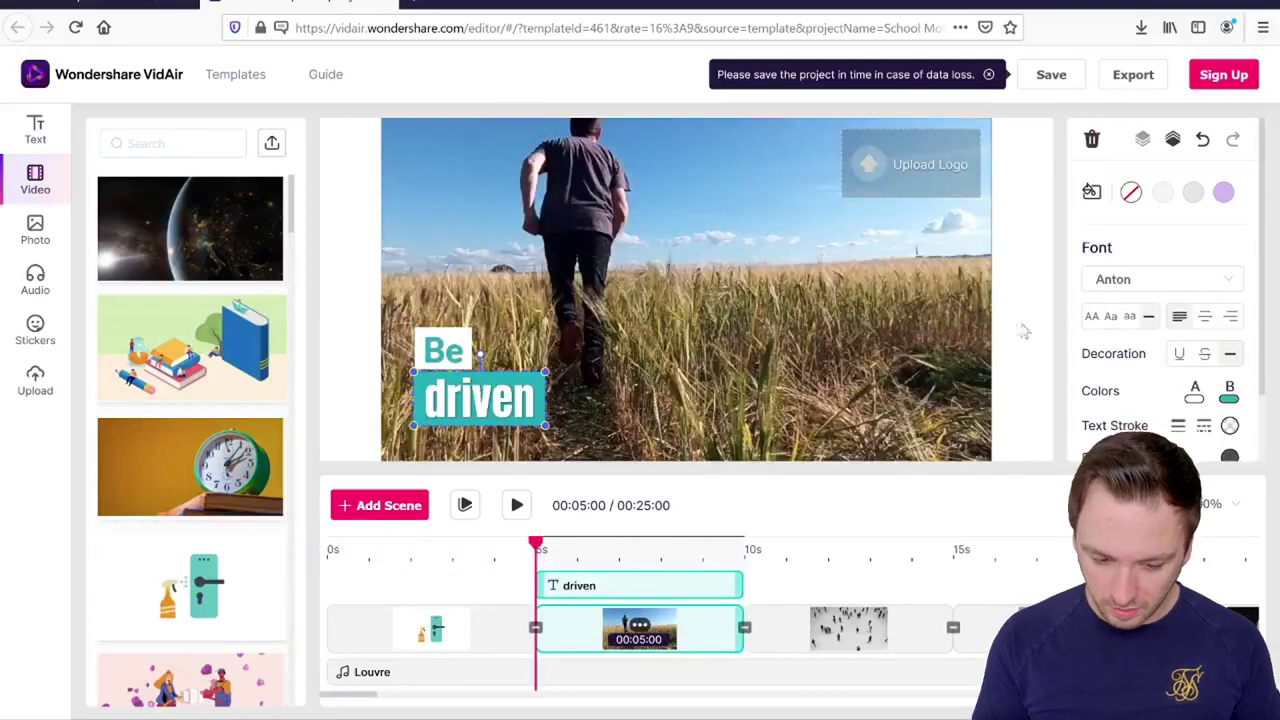
pyautogui.click(1230, 398)
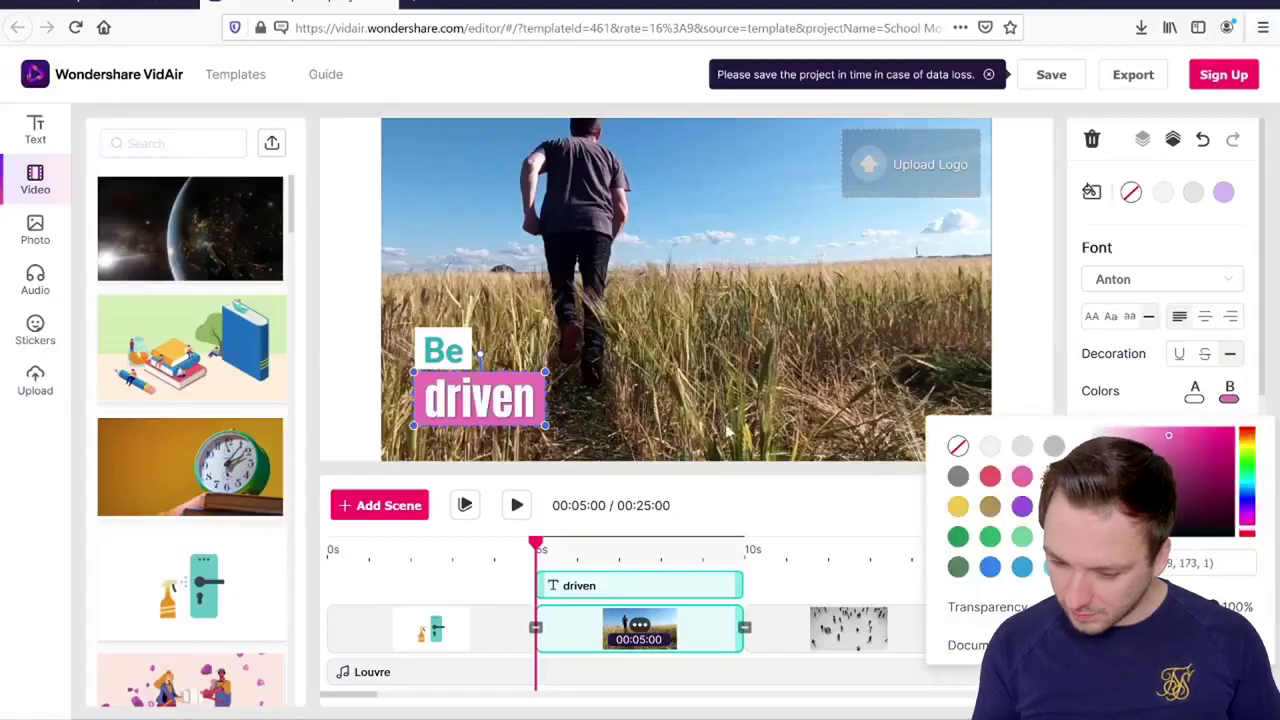
pyautogui.click(770, 395)
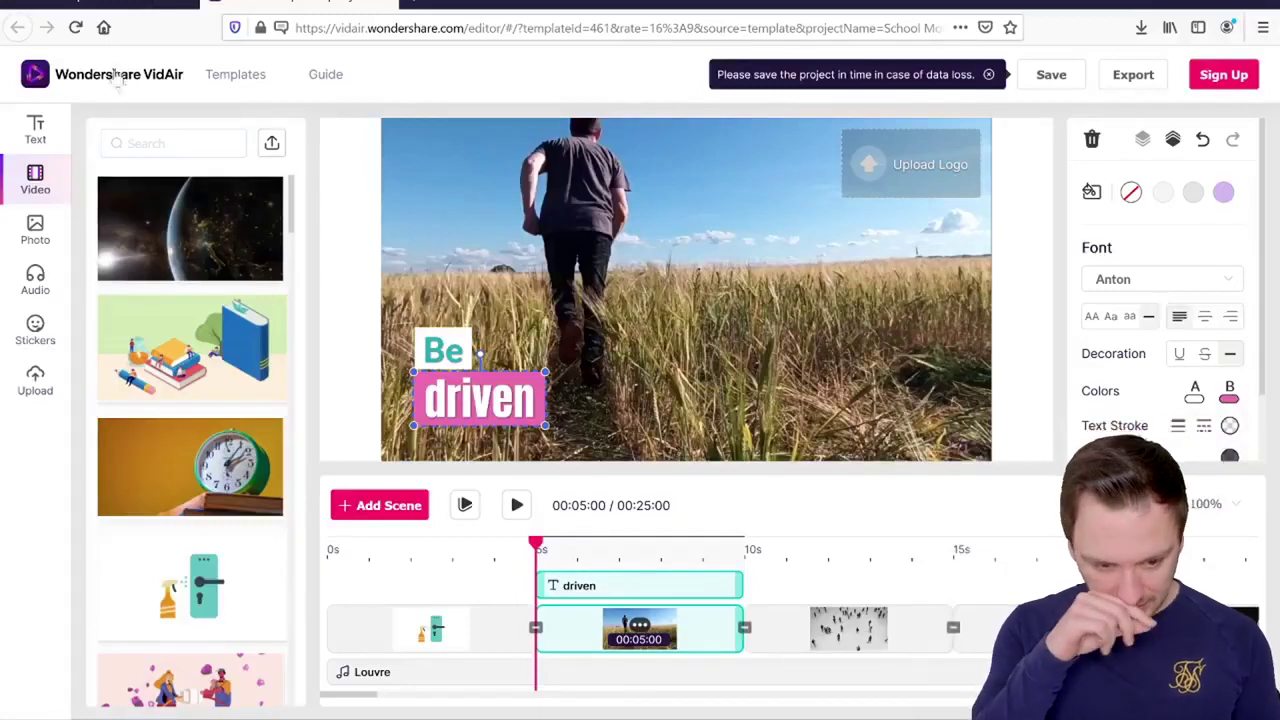
pyautogui.click(110, 5)
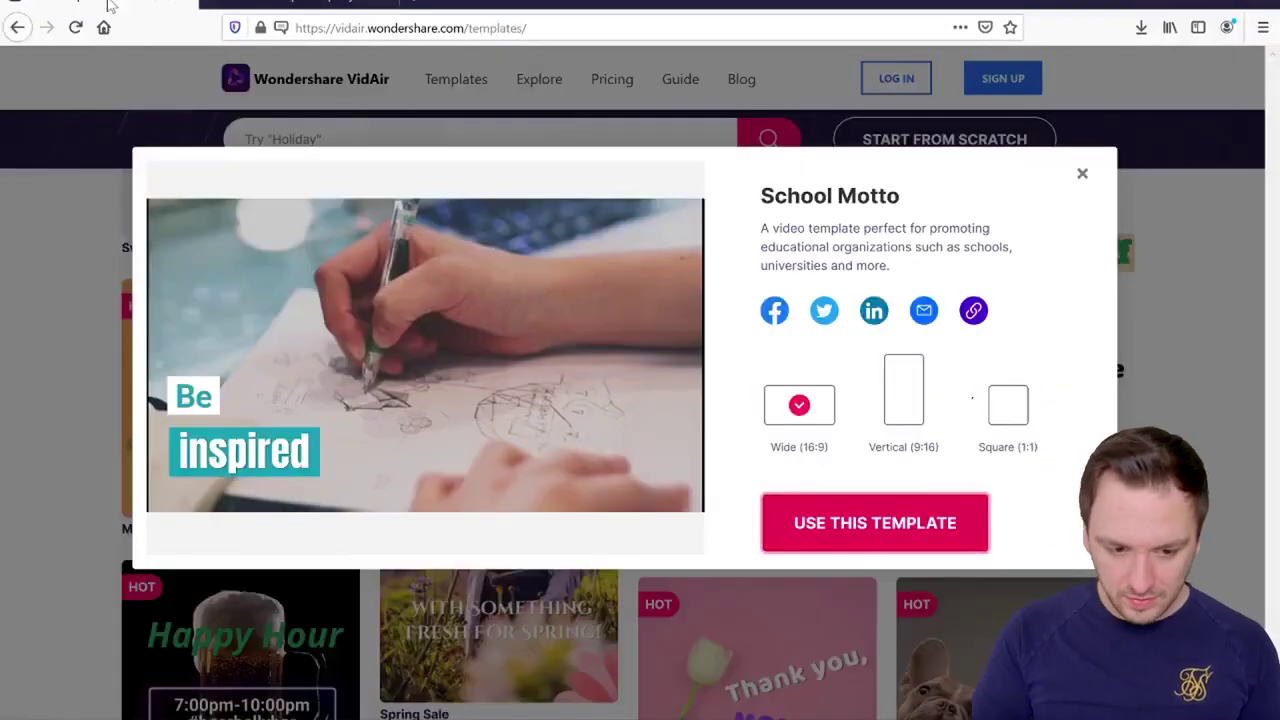
# Step: Close the School Motto preview and start a blank 16:9 project from scratch
pyautogui.click(1082, 173)
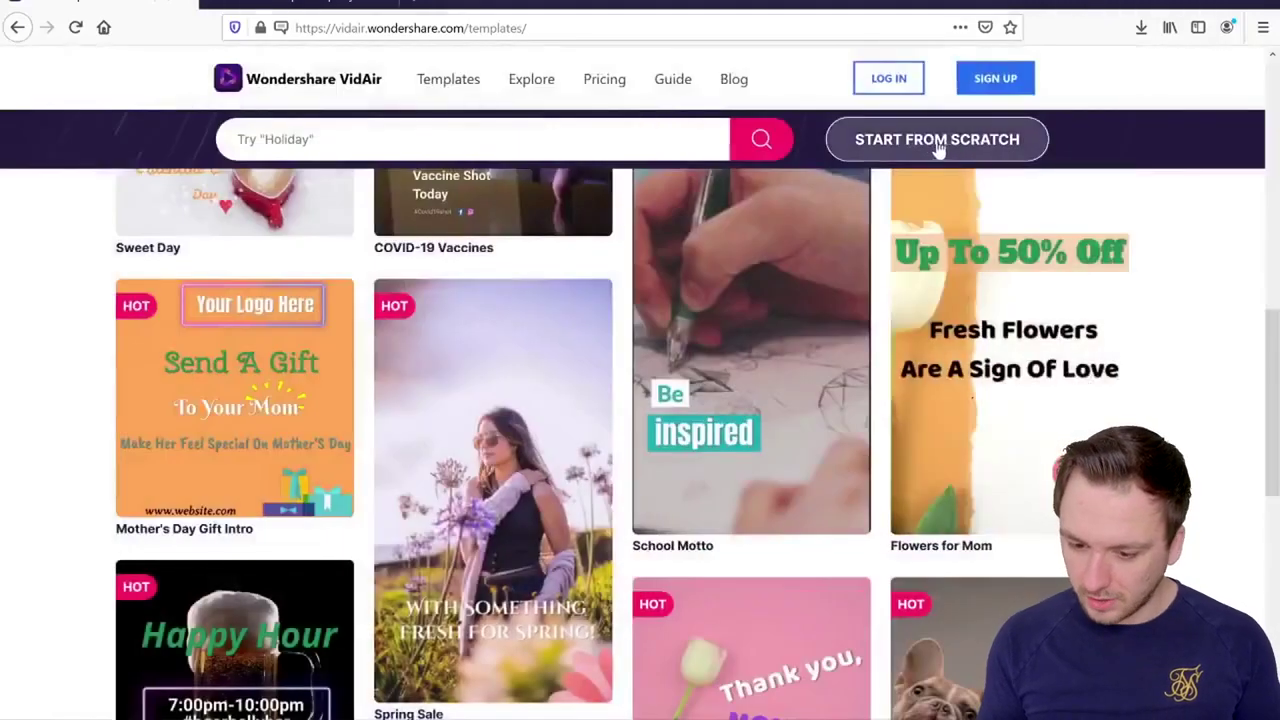
pyautogui.click(935, 145)
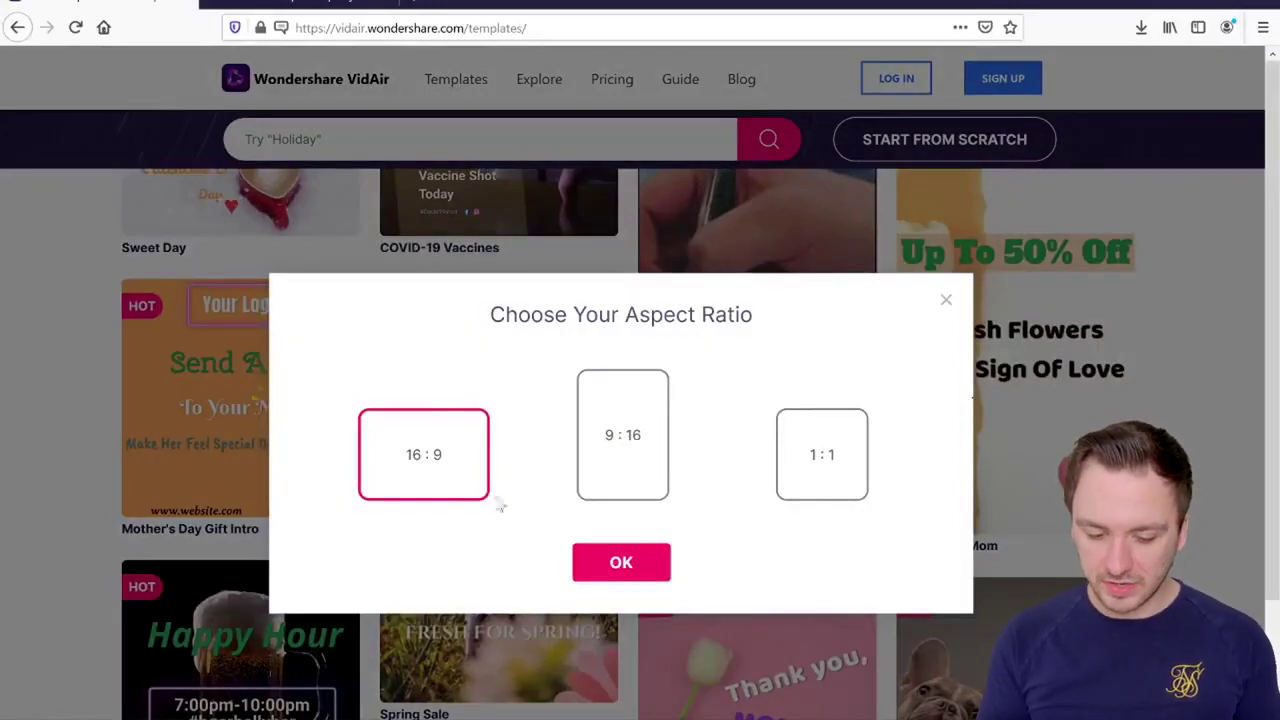
pyautogui.click(617, 561)
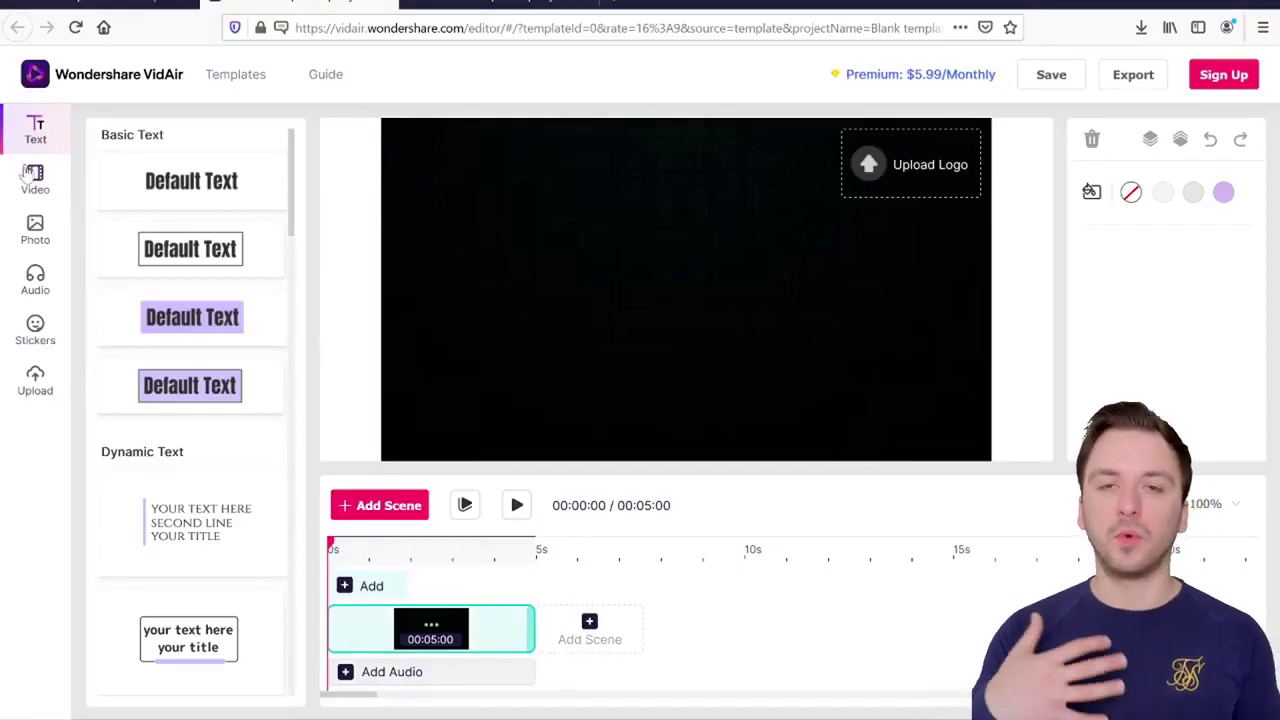
# Step: Add the Earth-from-space stock clip as the second scene and preview the 10-second project
pyautogui.click(35, 176)
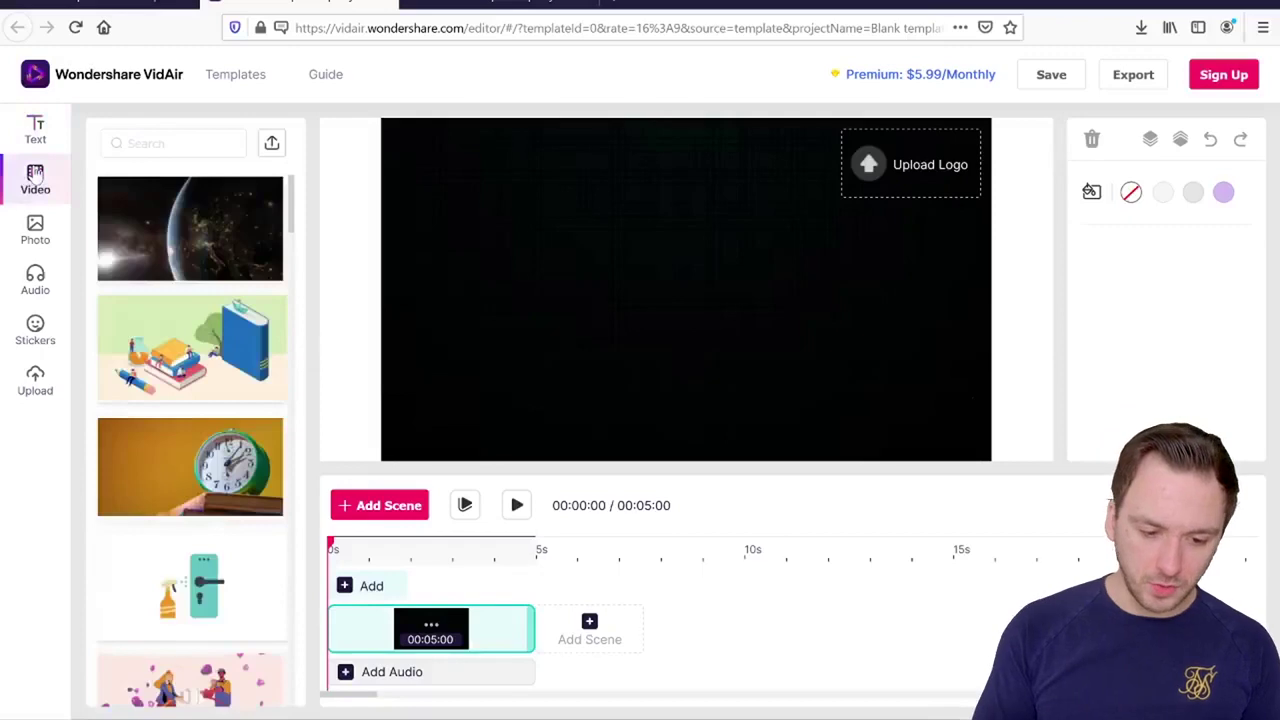
pyautogui.moveTo(243, 222)
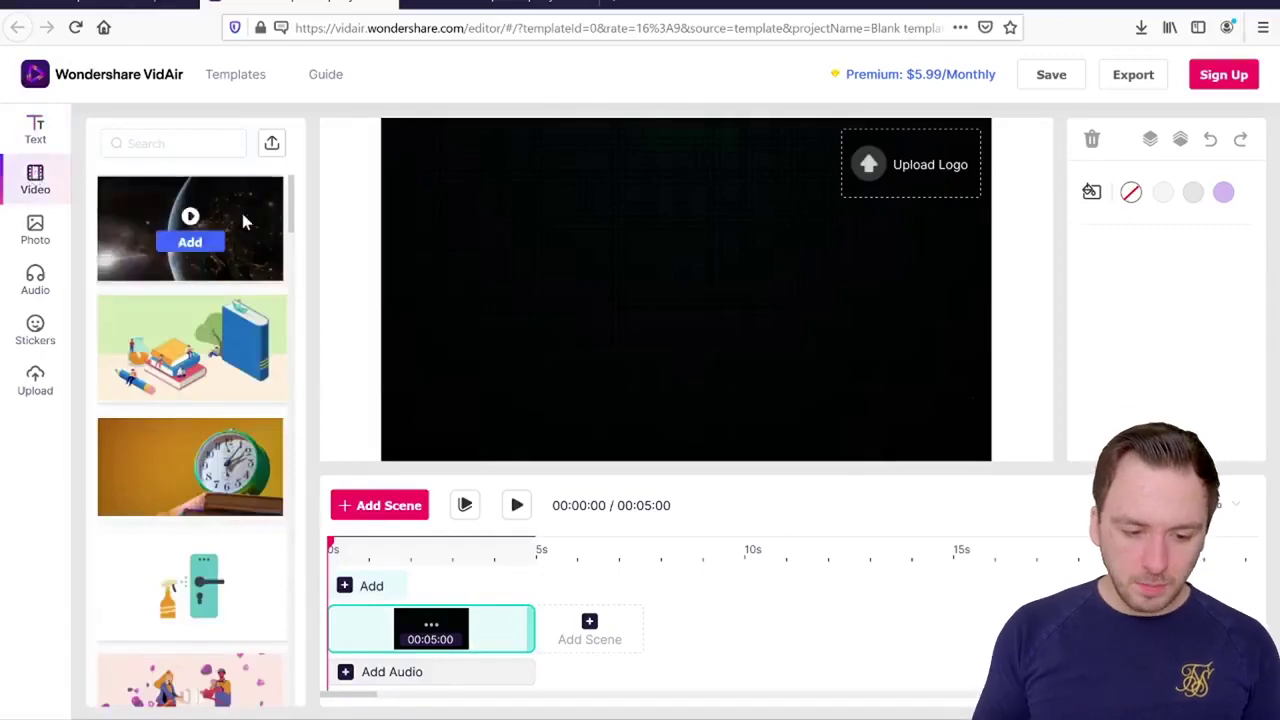
pyautogui.click(190, 243)
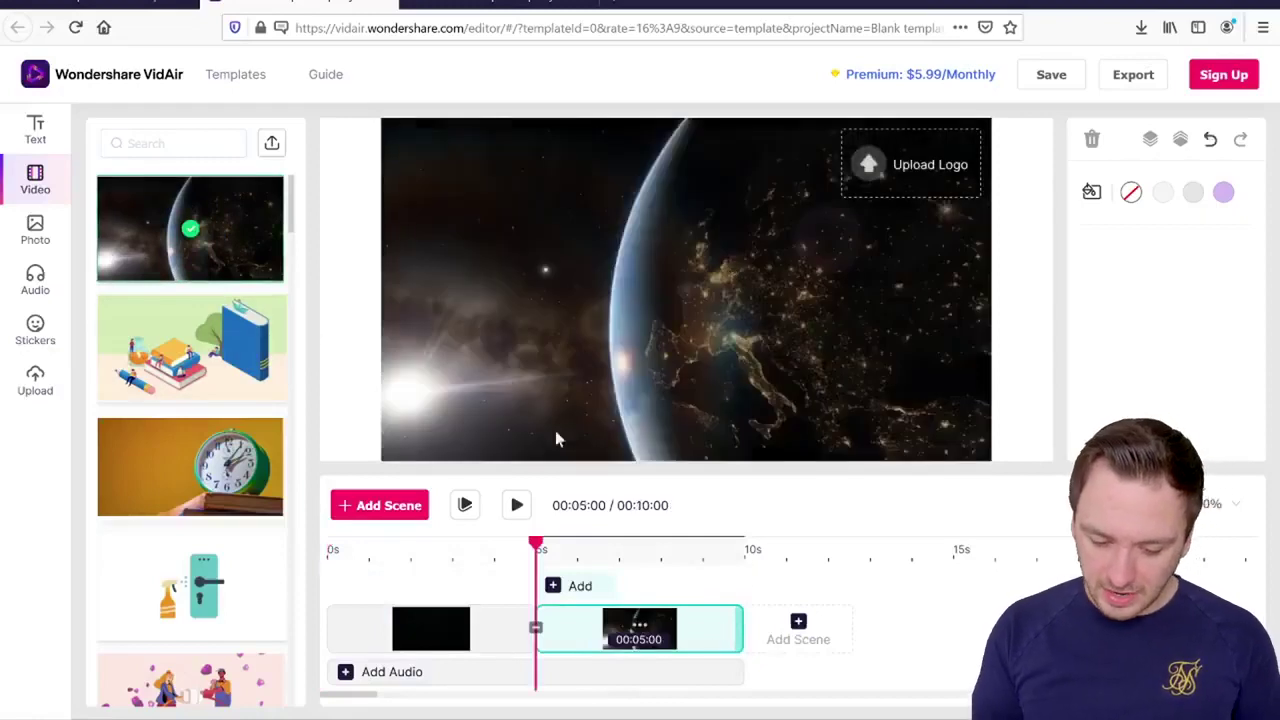
pyautogui.click(517, 505)
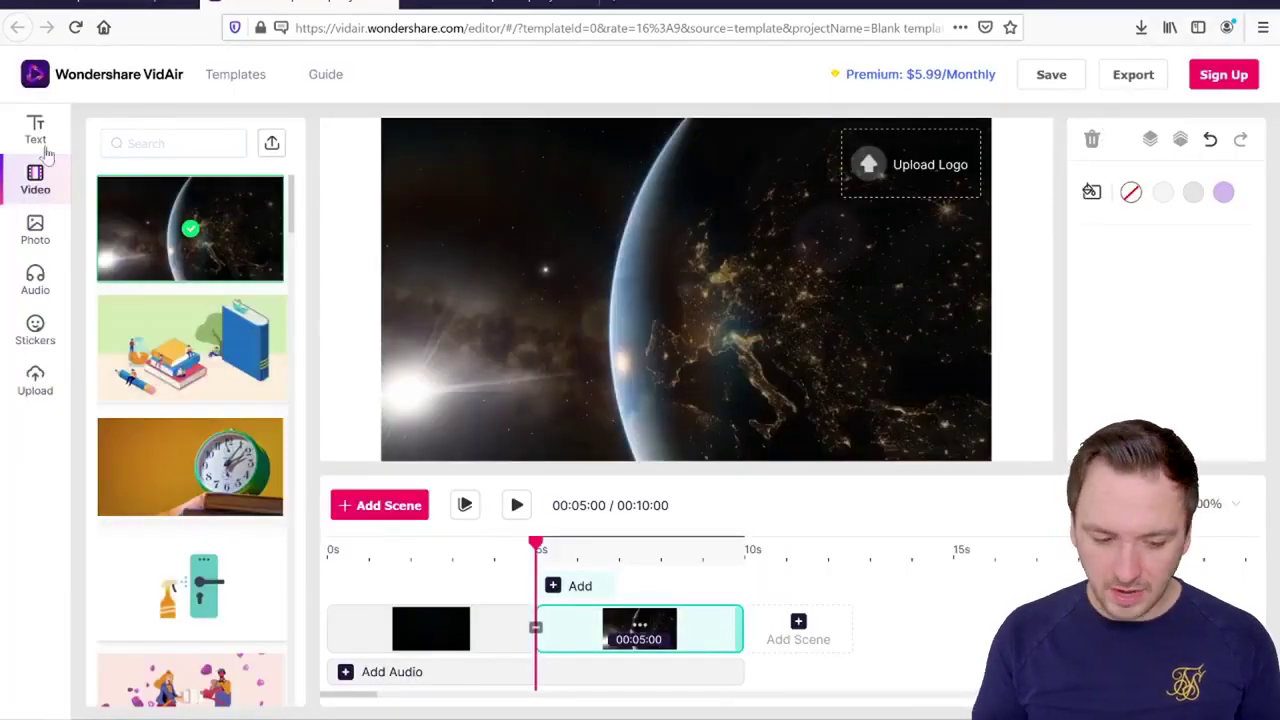
# Step: Add a multi-line dynamic text title reading 2021 over the Earth scene and widen its box
pyautogui.click(45, 150)
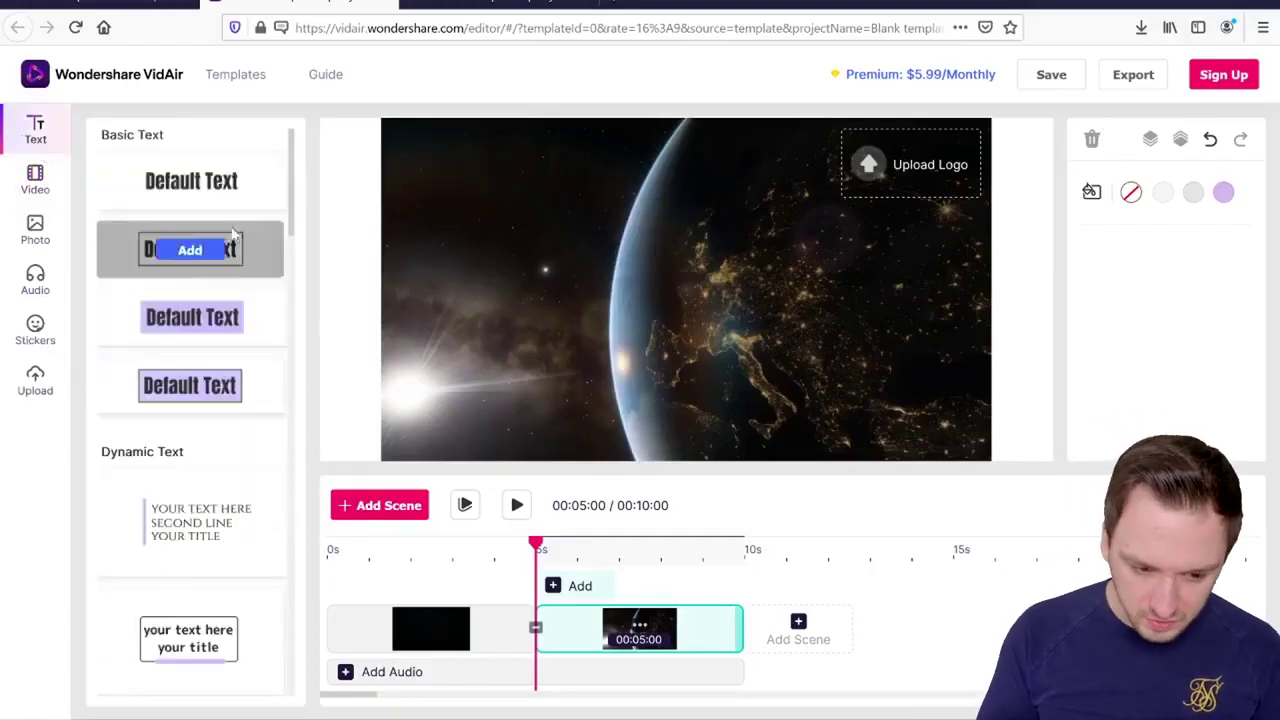
pyautogui.moveTo(205, 190)
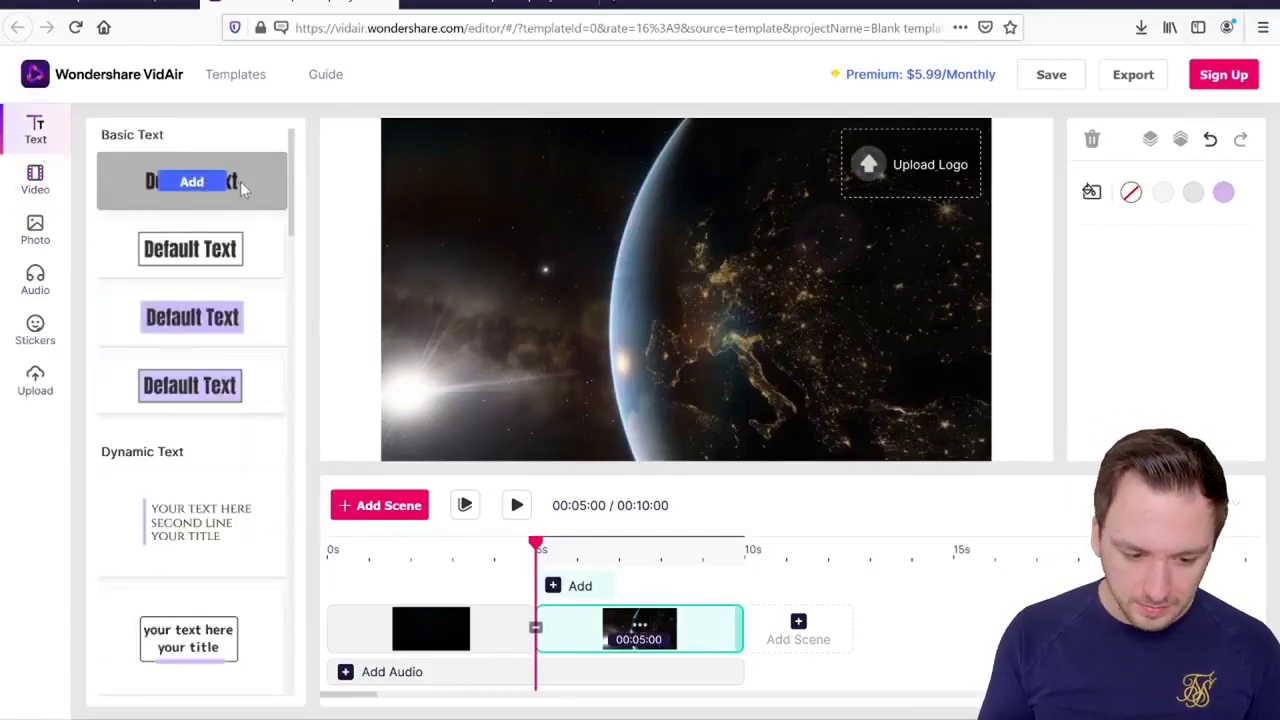
pyautogui.moveTo(225, 480)
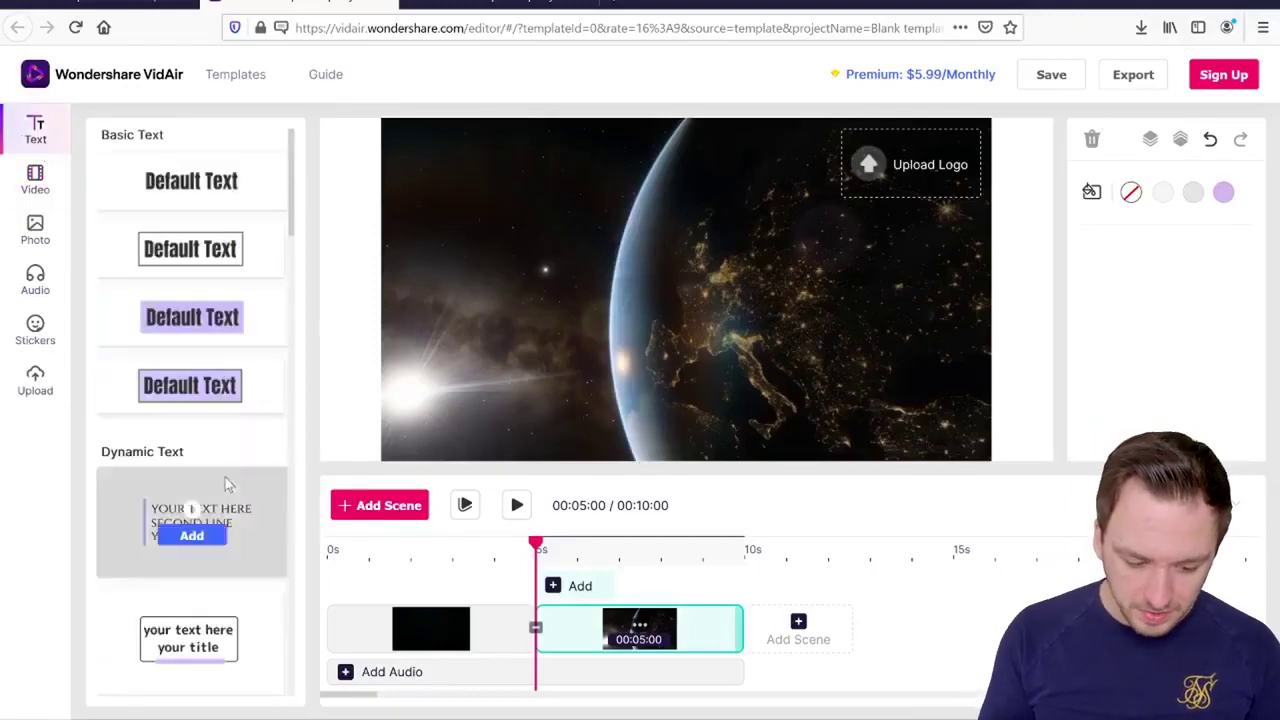
pyautogui.click(192, 536)
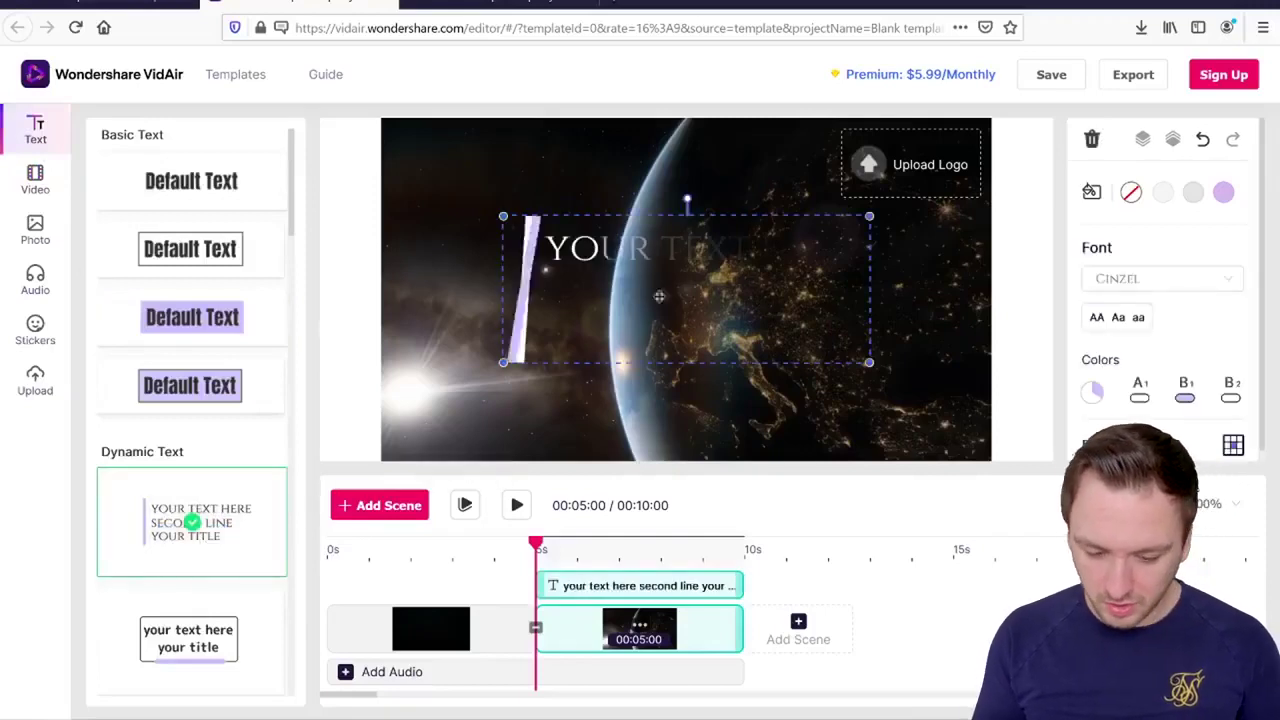
pyautogui.doubleClick(659, 296)
pyautogui.write('2')
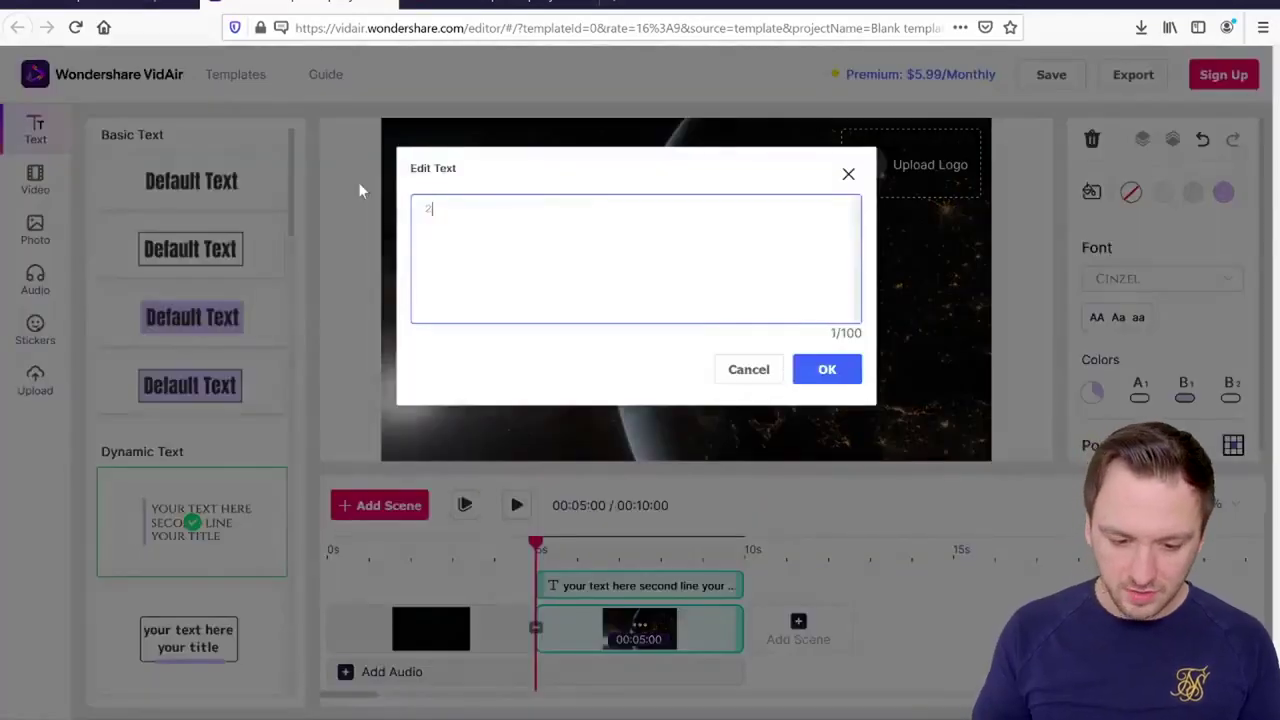
pyautogui.write('021')
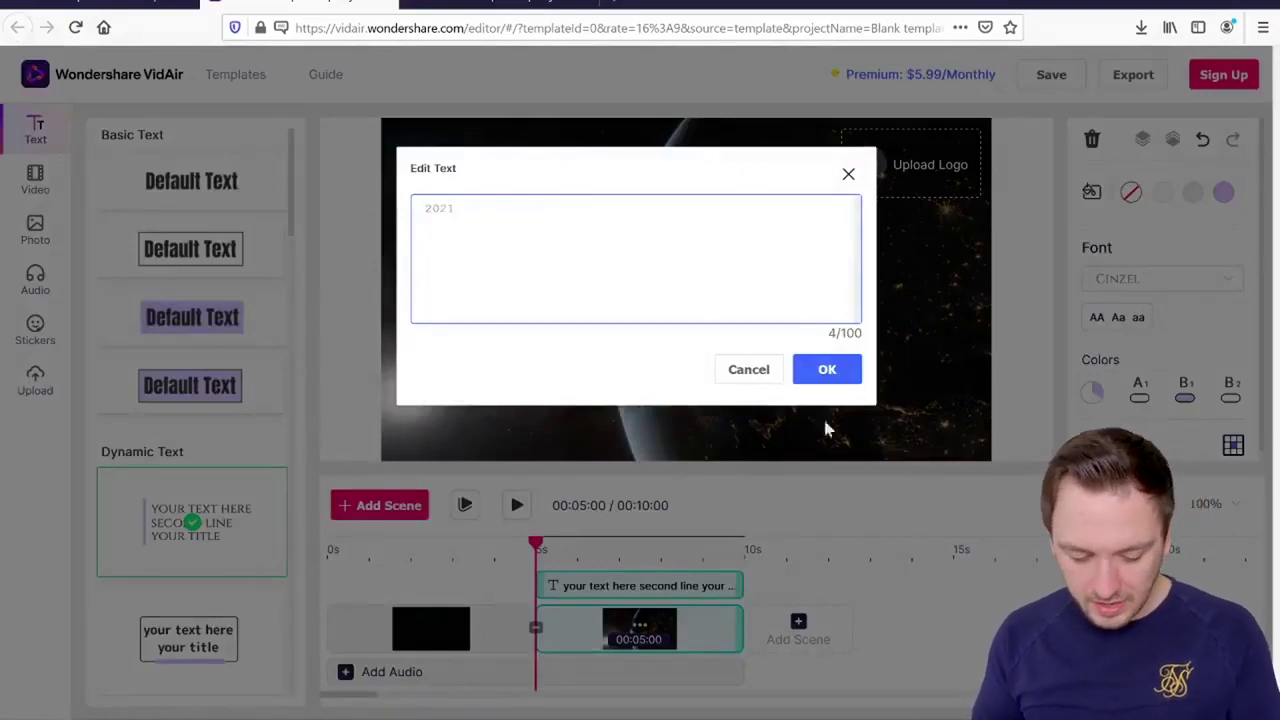
pyautogui.click(830, 370)
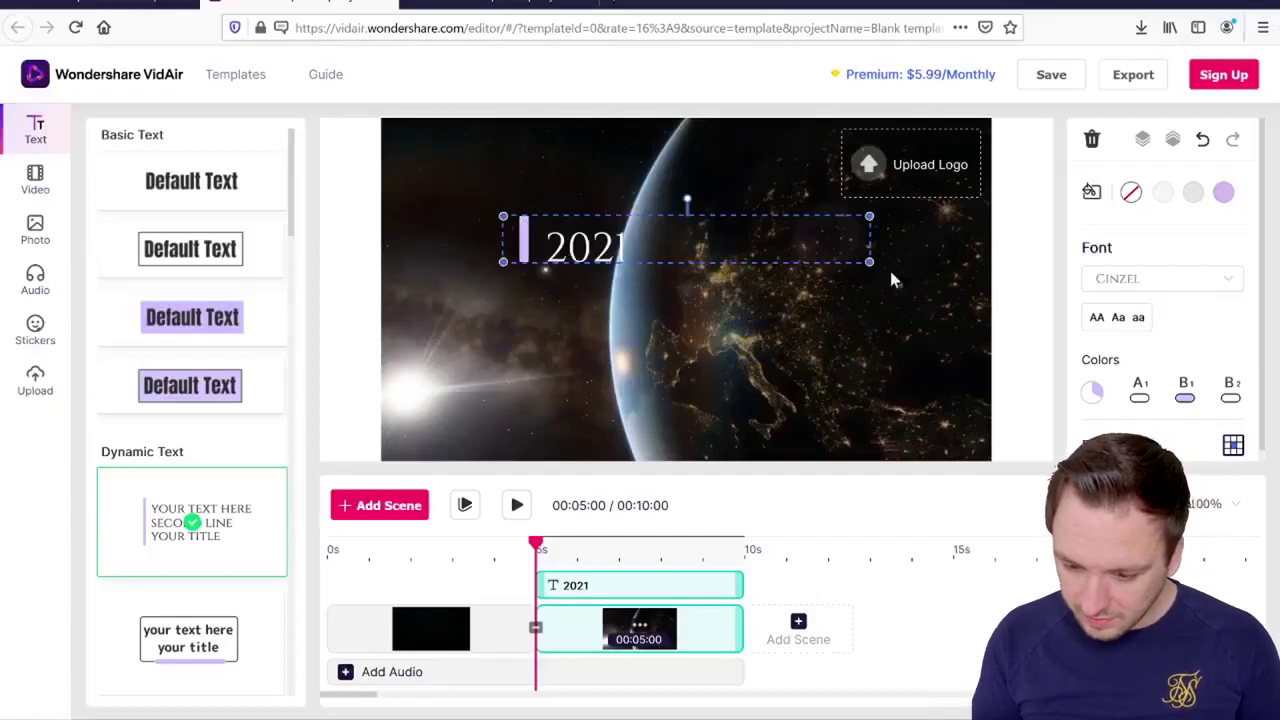
pyautogui.moveTo(871, 269); pyautogui.dragTo(963, 370)
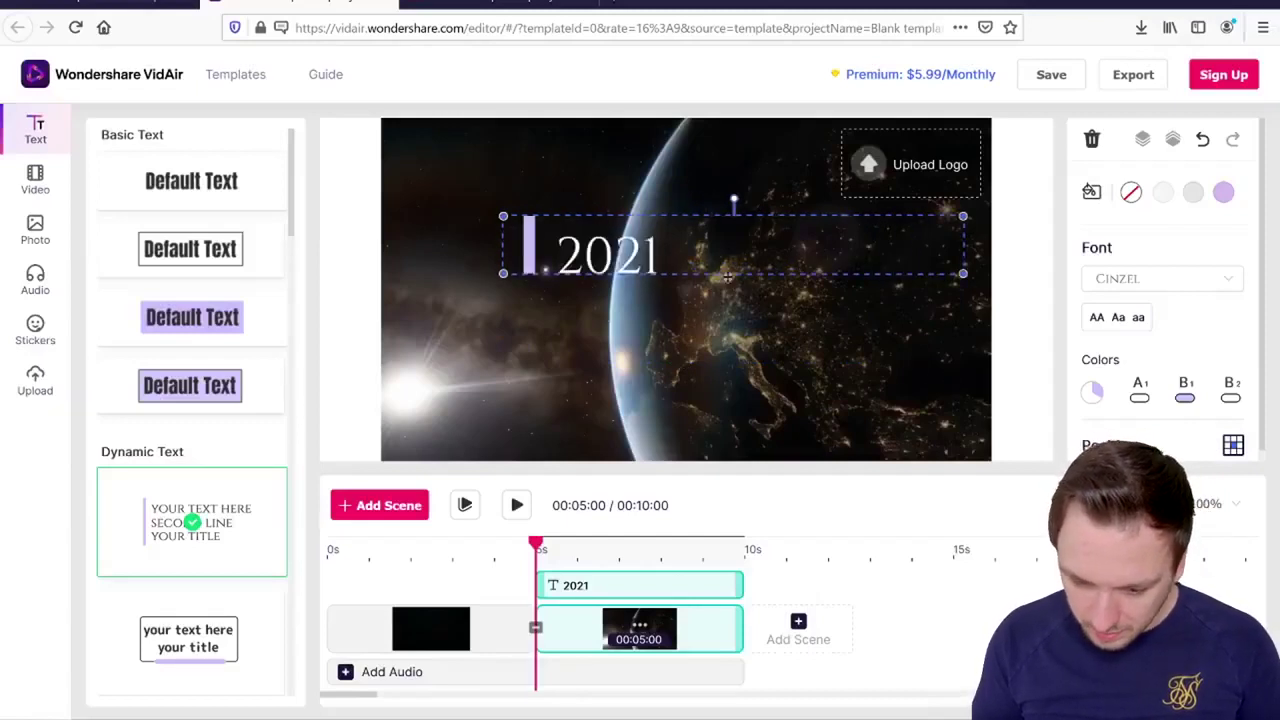
# Step: Delete the empty black opening scene and confirm the 2021 title text on the Earth scene
pyautogui.click(466, 550)
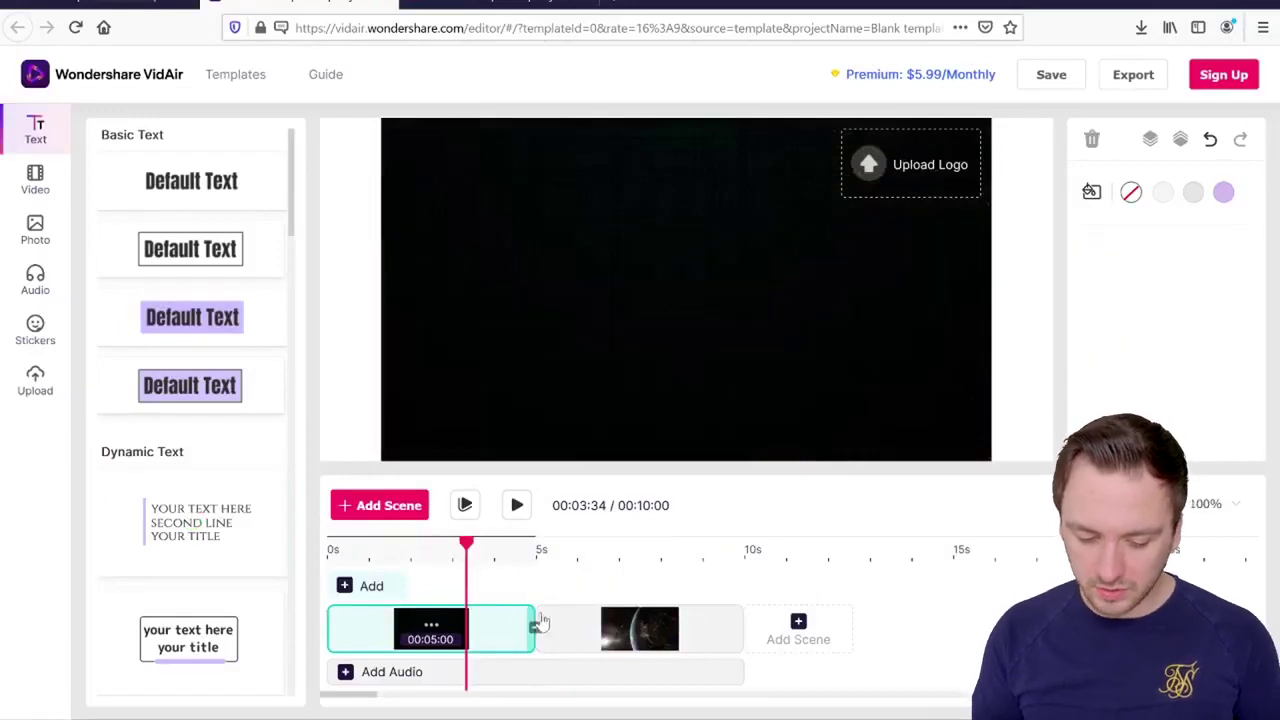
pyautogui.click(440, 630)
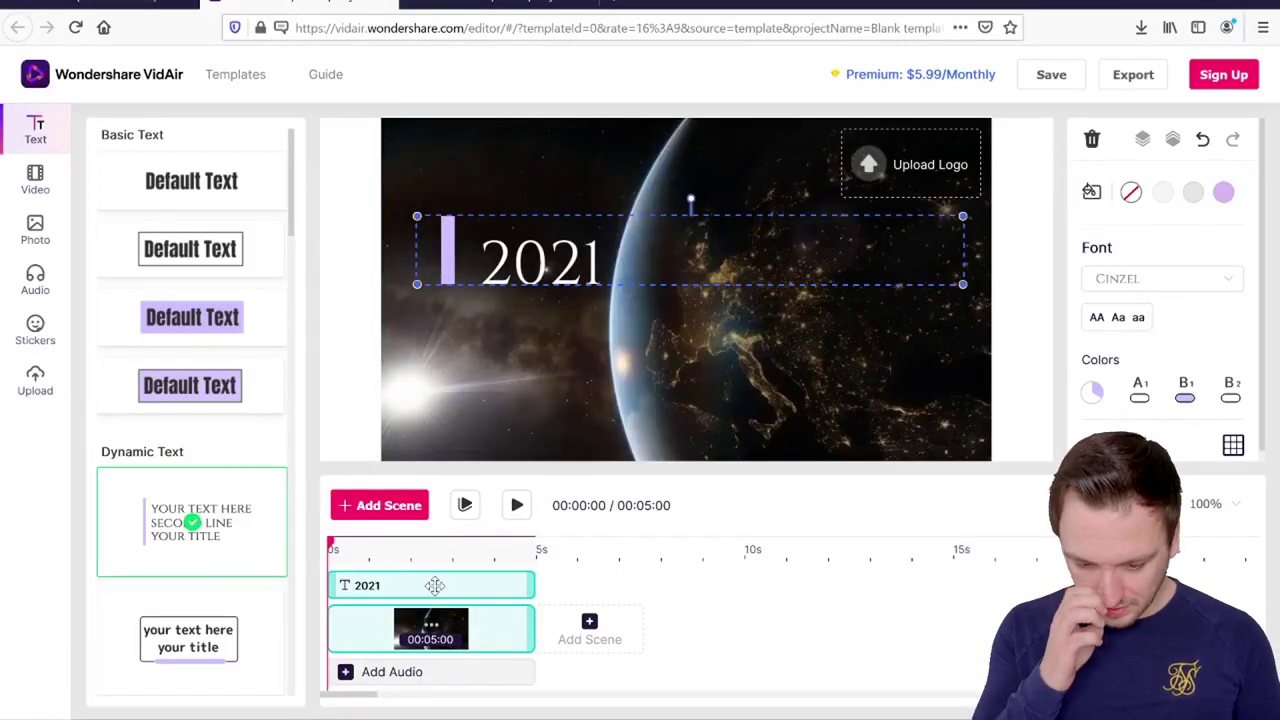
pyautogui.doubleClick(875, 227)
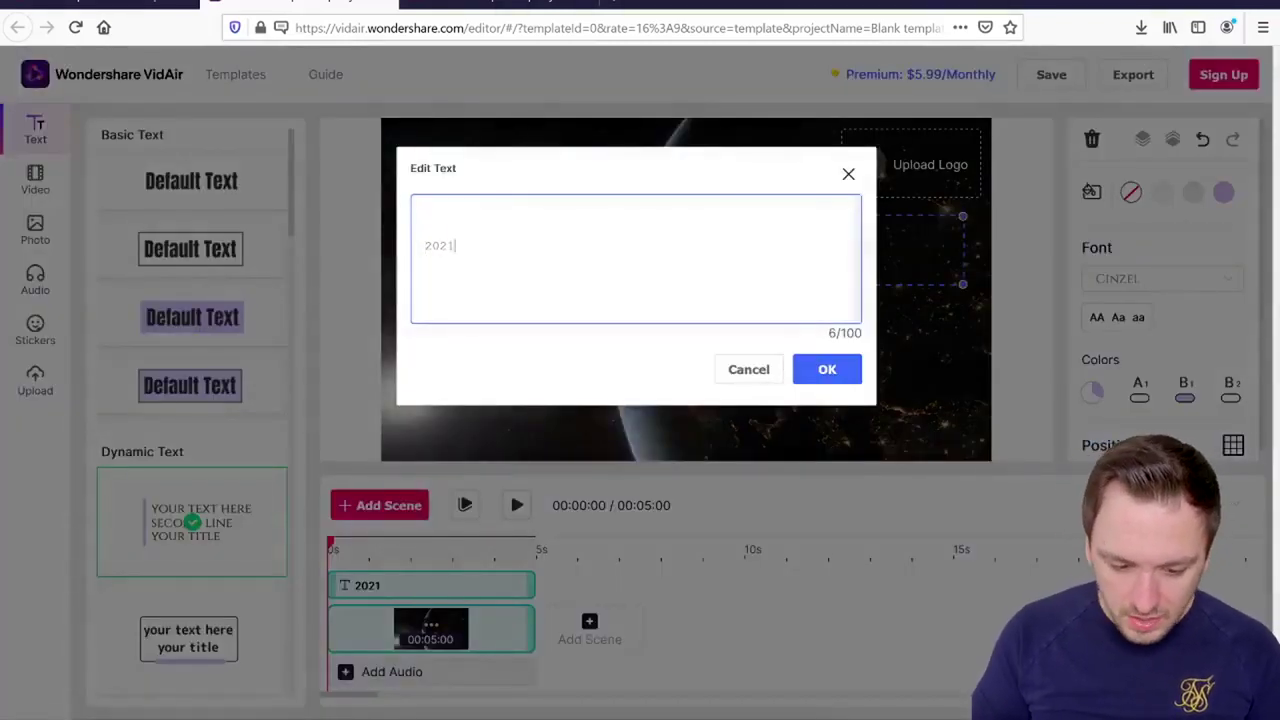
pyautogui.click(845, 370)
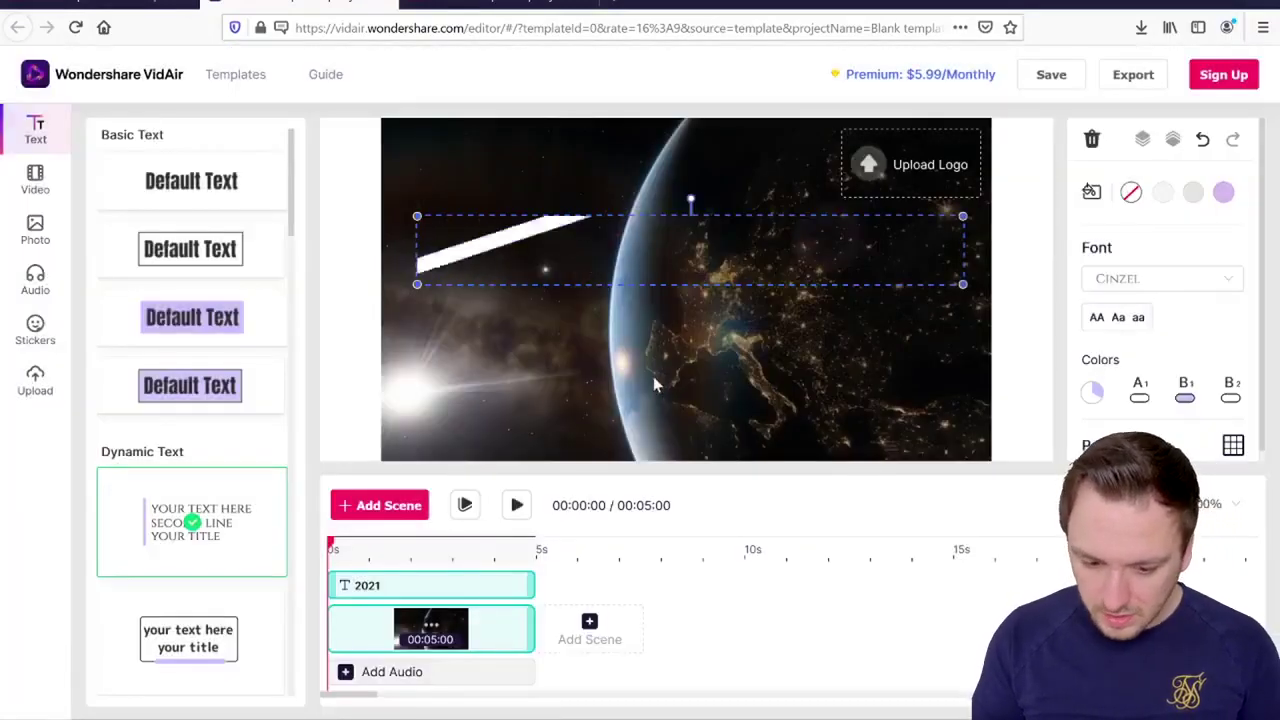
# Step: Search stock videos for outer space and add the spiral galaxy clip as a second 5-second scene
pyautogui.click(35, 180)
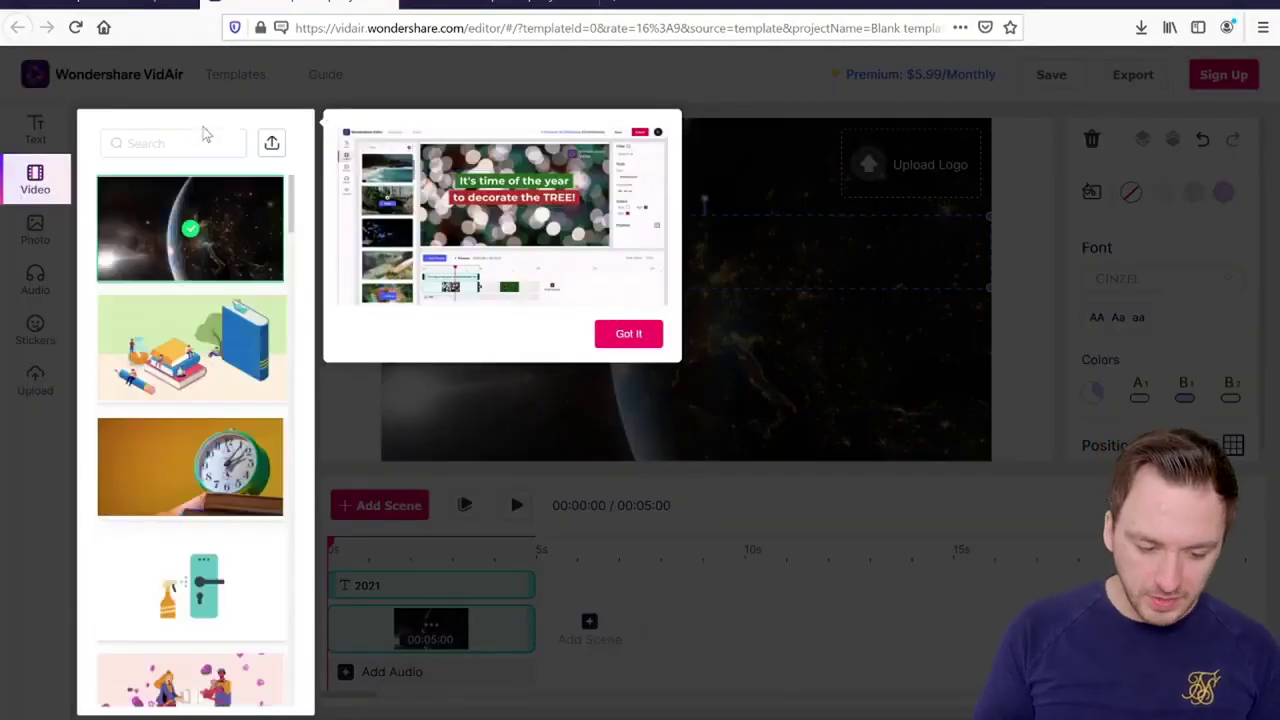
pyautogui.write('space')
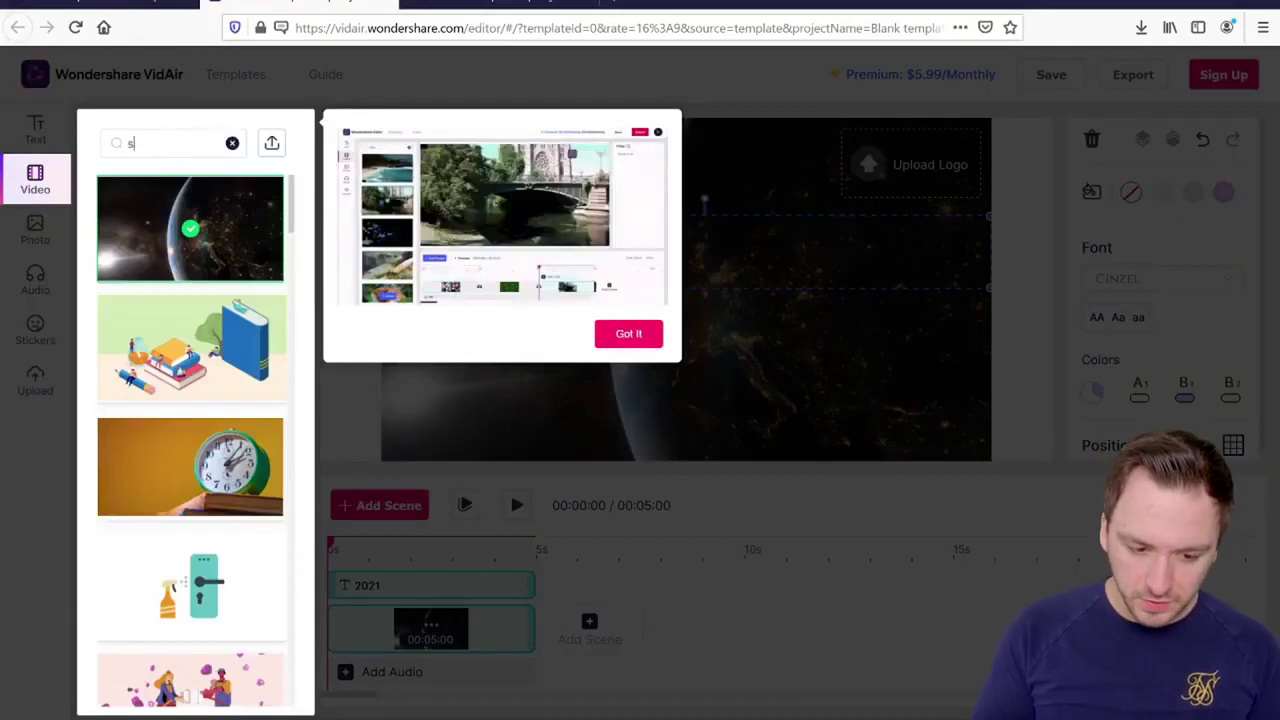
pyautogui.click(154, 210)
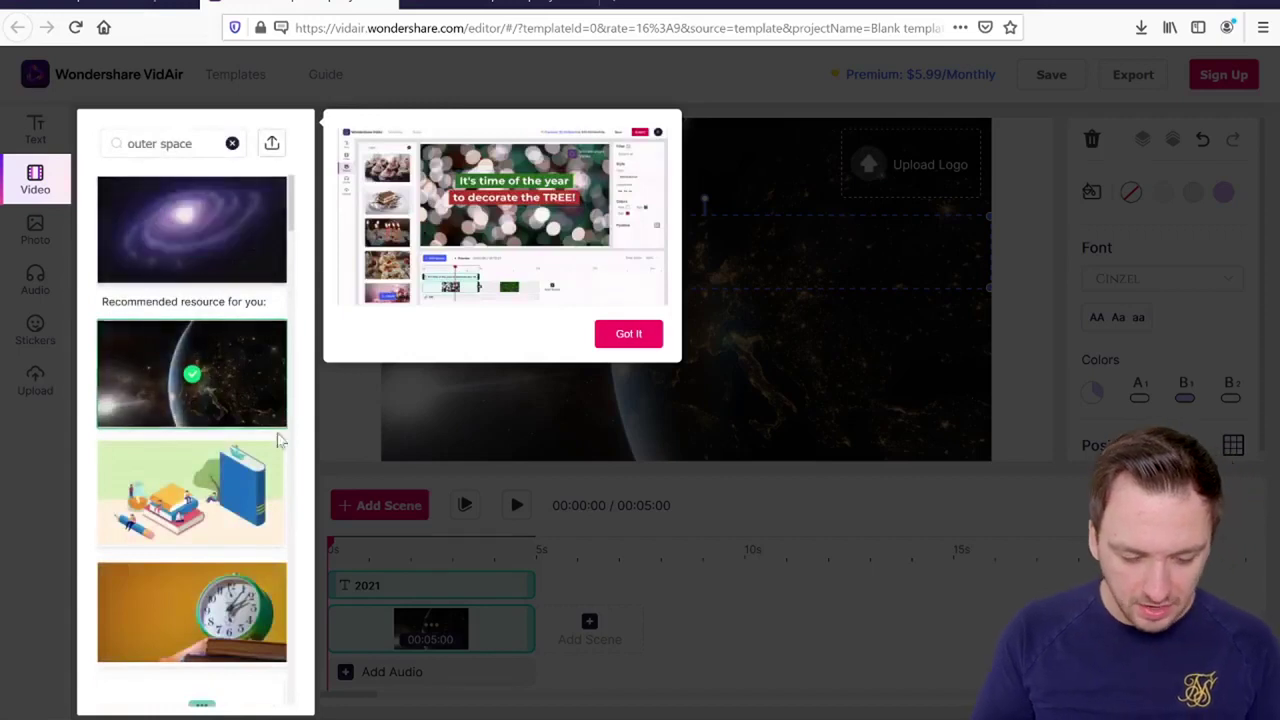
pyautogui.click(180, 243)
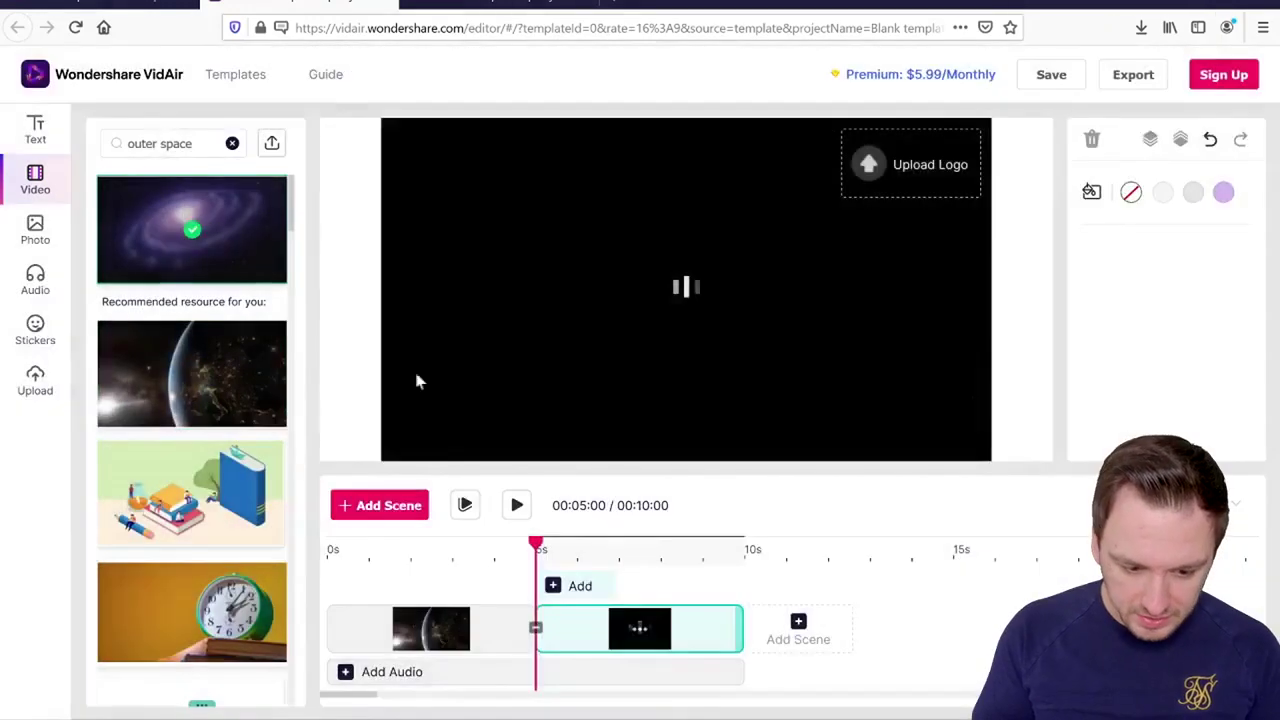
pyautogui.click(634, 566)
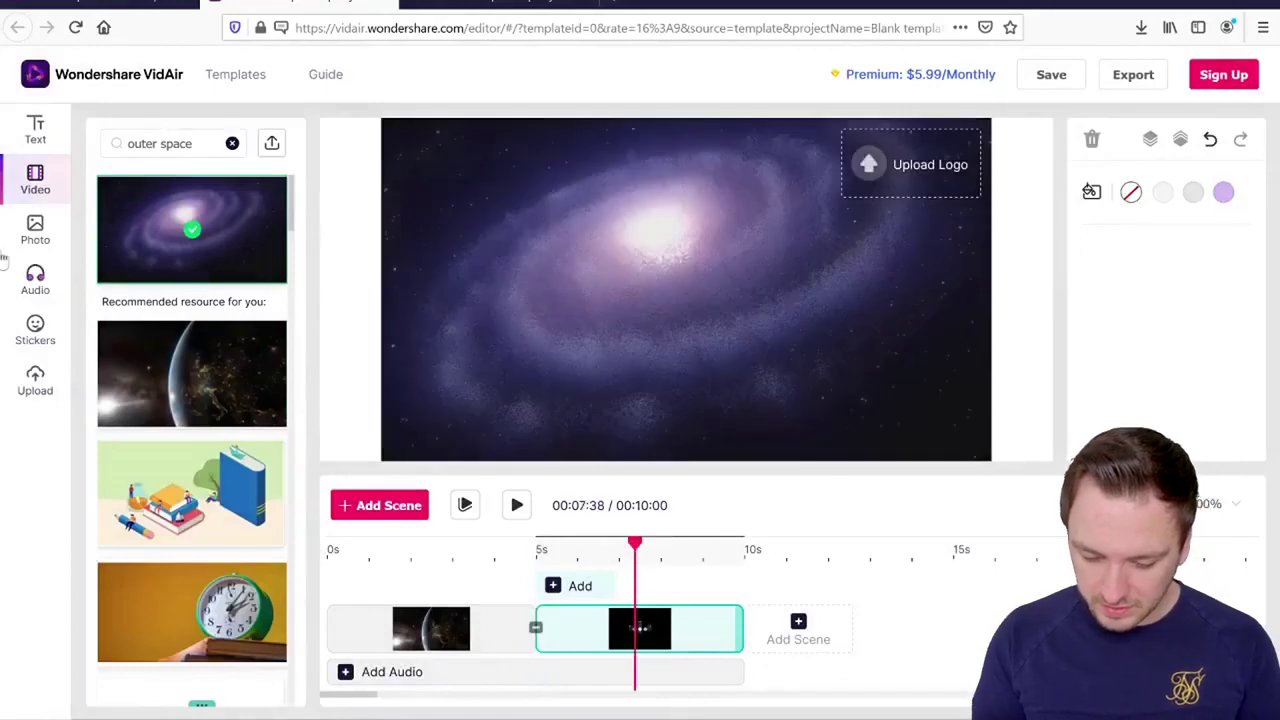
# Step: Add the boxed two-line Dynamic Text style to the galaxy scene and change its text to 'DEBUT ALBUM'
pyautogui.click(36, 135)
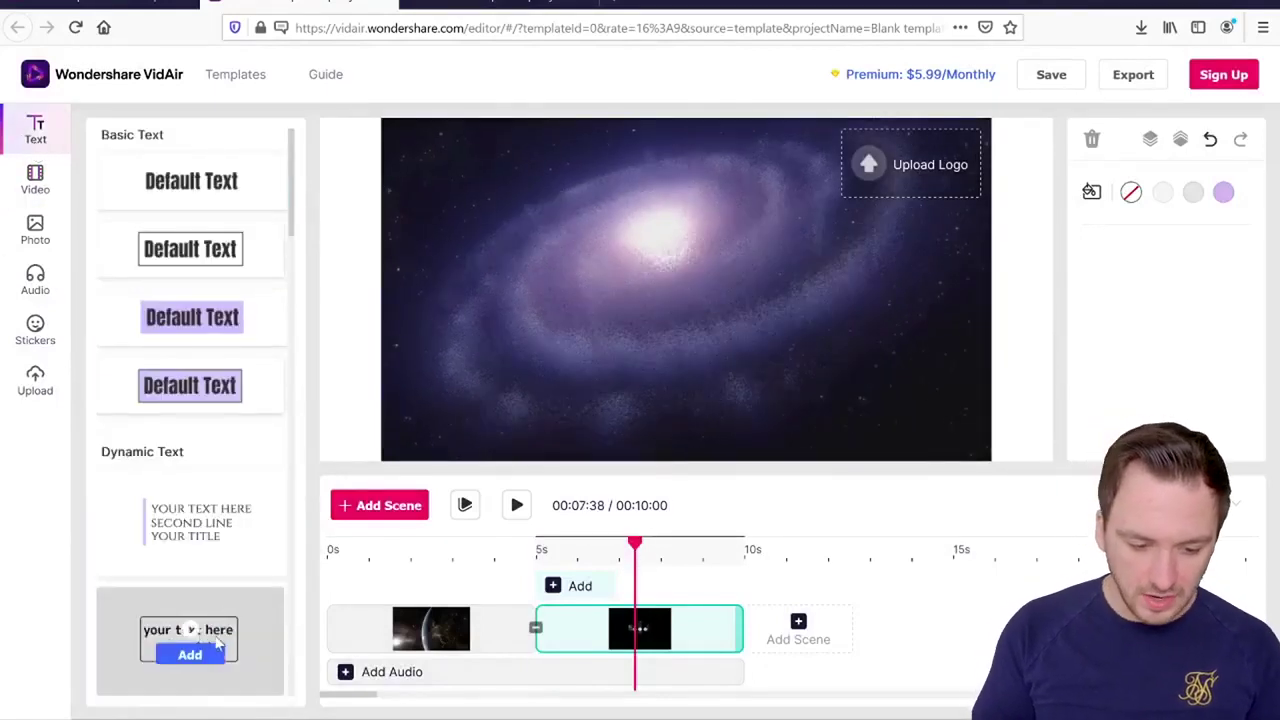
pyautogui.click(191, 656)
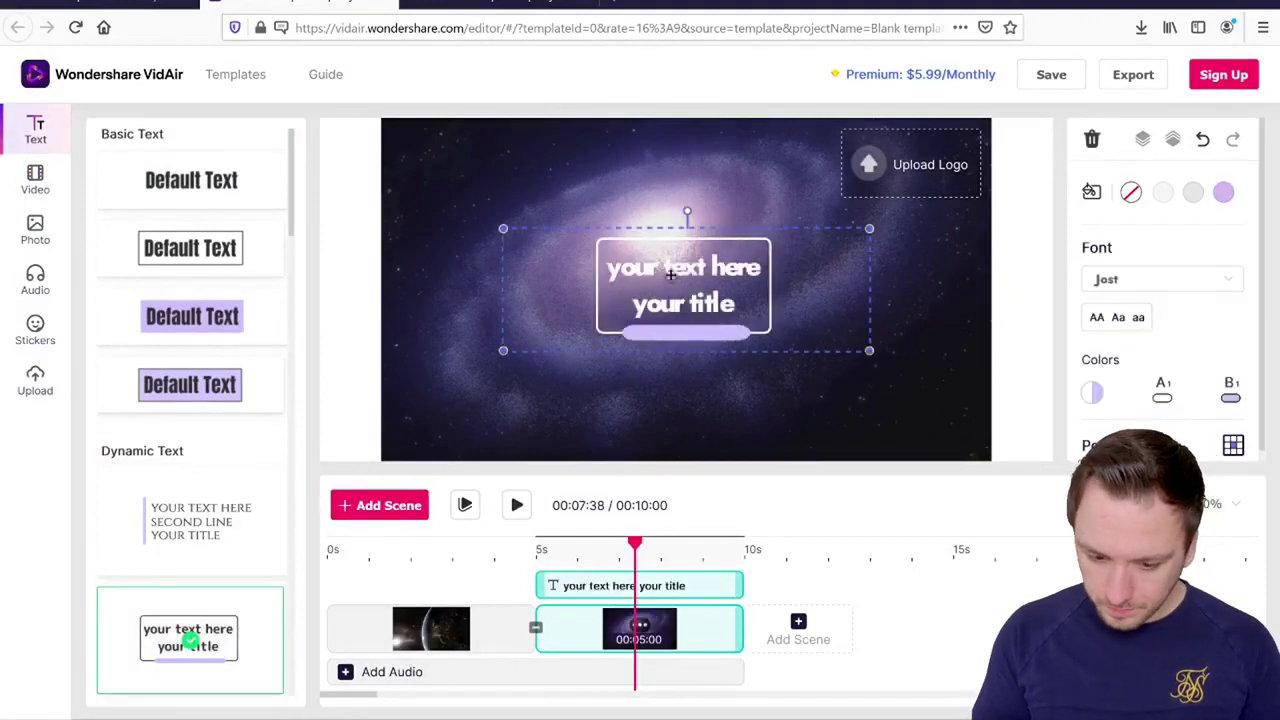
pyautogui.doubleClick(634, 295)
pyautogui.hotkey('ctrl', 'shift', 'Left')
pyautogui.hotkey('ctrl', 'shift', 'Left')
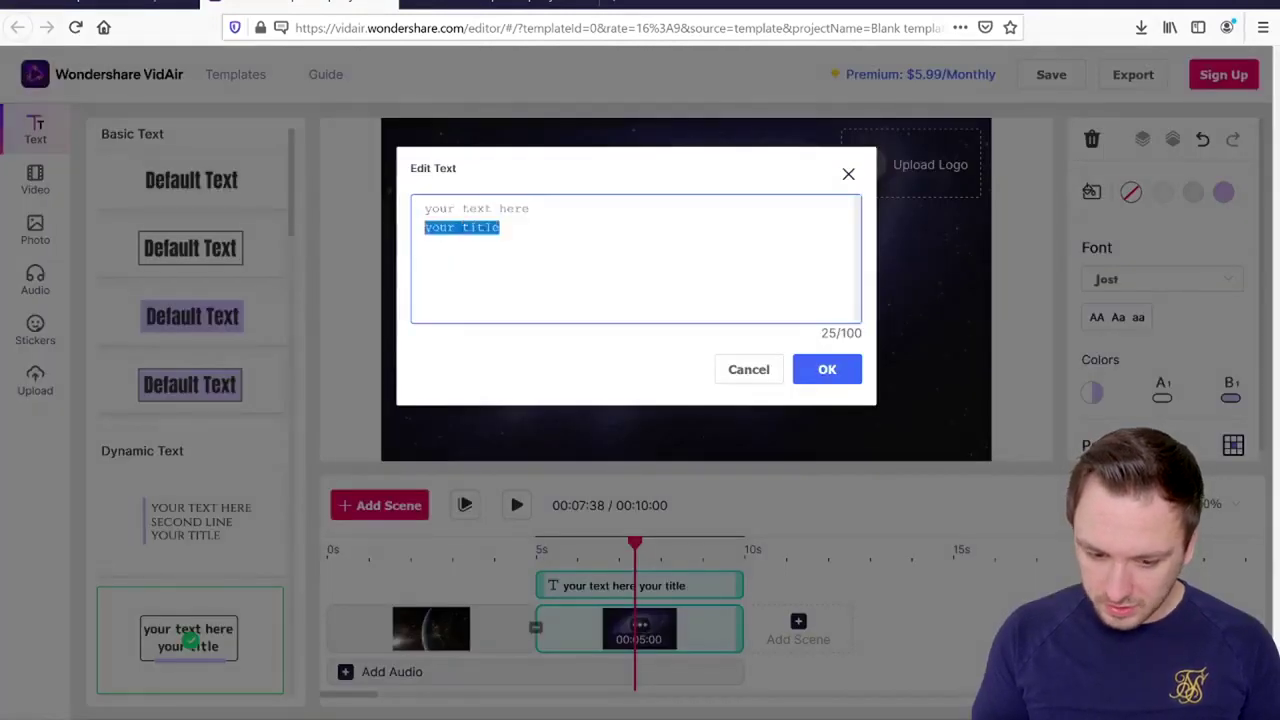
pyautogui.press('BackSpace')
pyautogui.press('BackSpace')
pyautogui.press('BackSpace')
pyautogui.press('BackSpace')
pyautogui.press('BackSpace')
pyautogui.press('BackSpace')
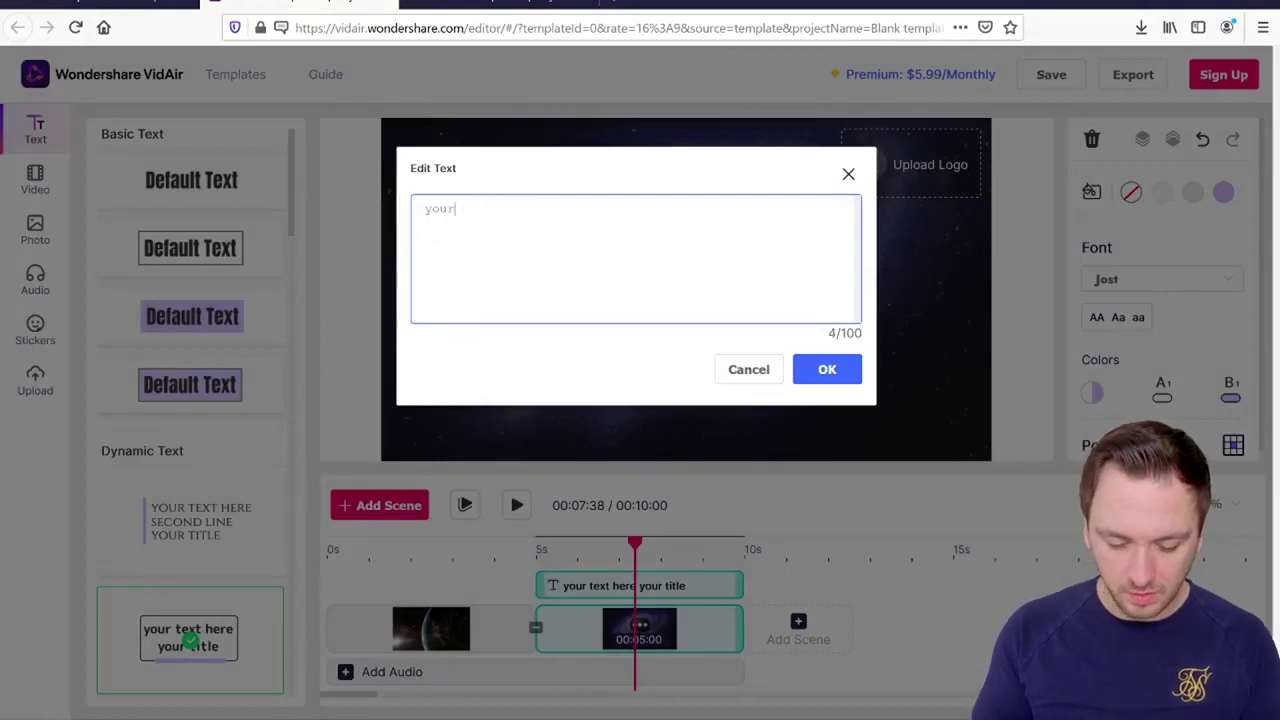
pyautogui.press('BackSpace')
pyautogui.press('BackSpace')
pyautogui.press('BackSpace')
pyautogui.press('BackSpace')
pyautogui.write('DEBUT ALBUM')
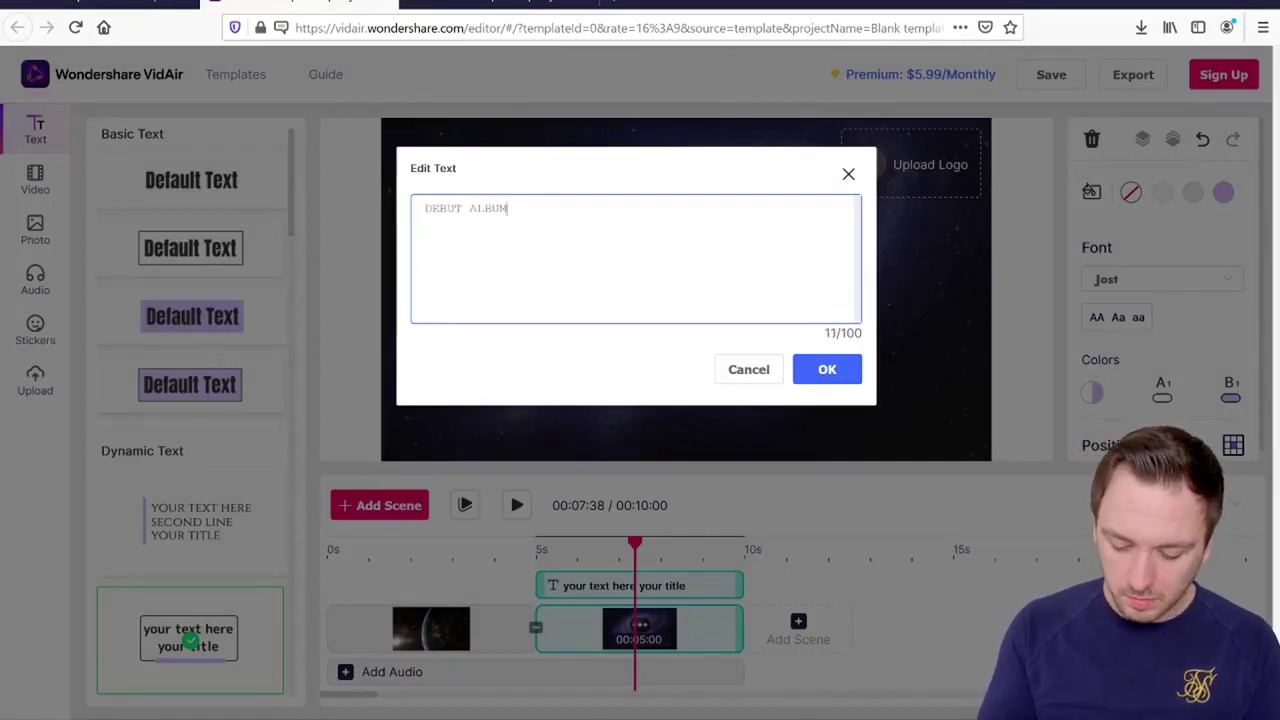
pyautogui.click(826, 372)
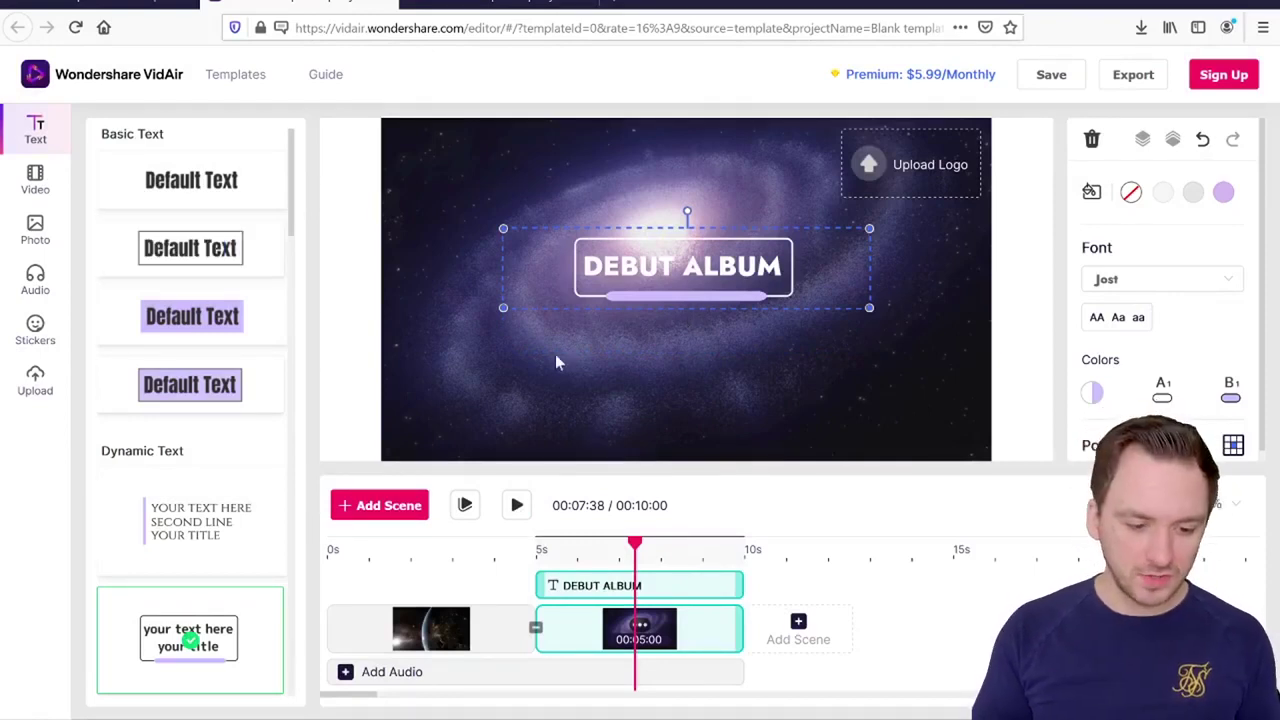
# Step: Dismiss the loading popup and move the DEBUT ALBUM title slightly down and to the right
pyautogui.click(35, 180)
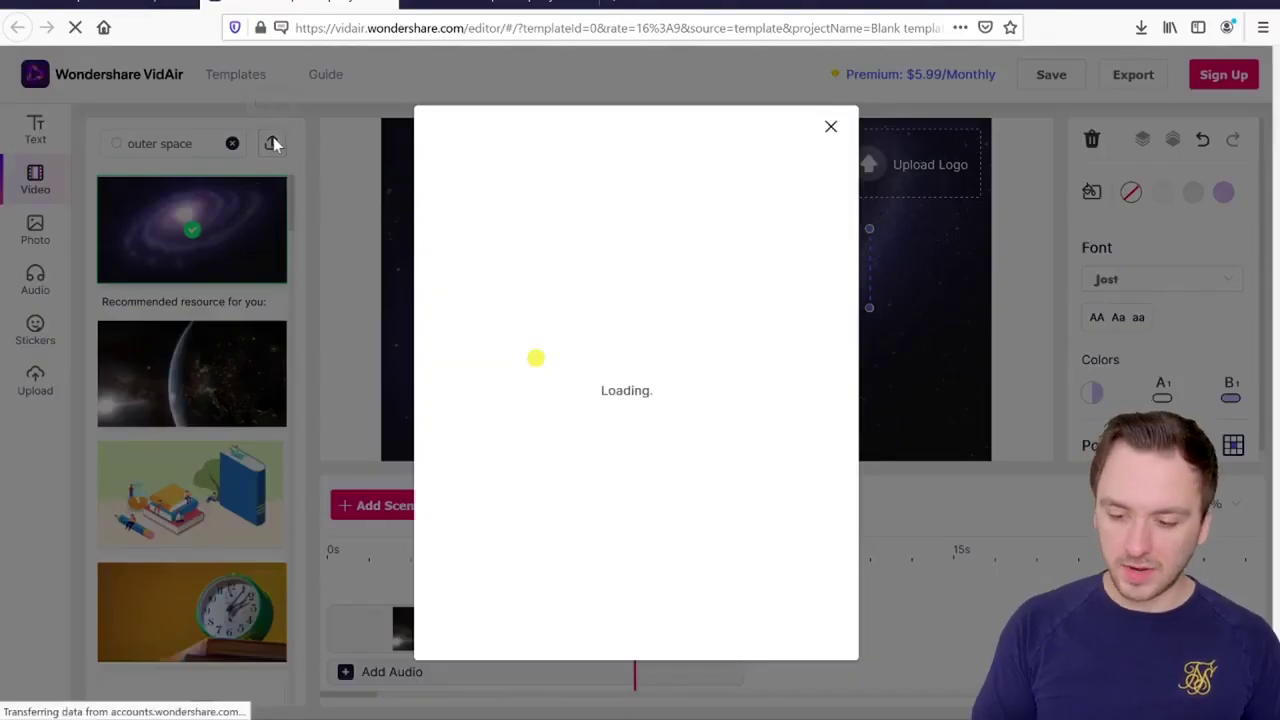
pyautogui.click(830, 128)
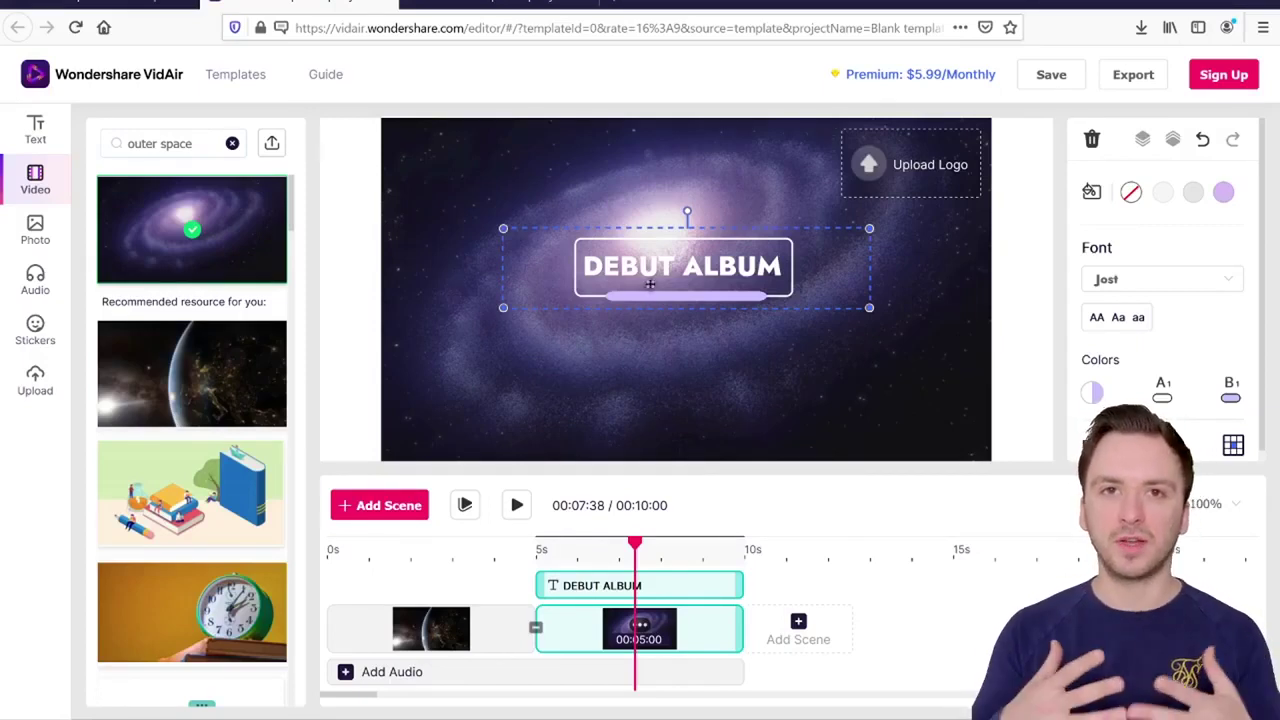
pyautogui.moveTo(650, 284); pyautogui.dragTo(672, 298)
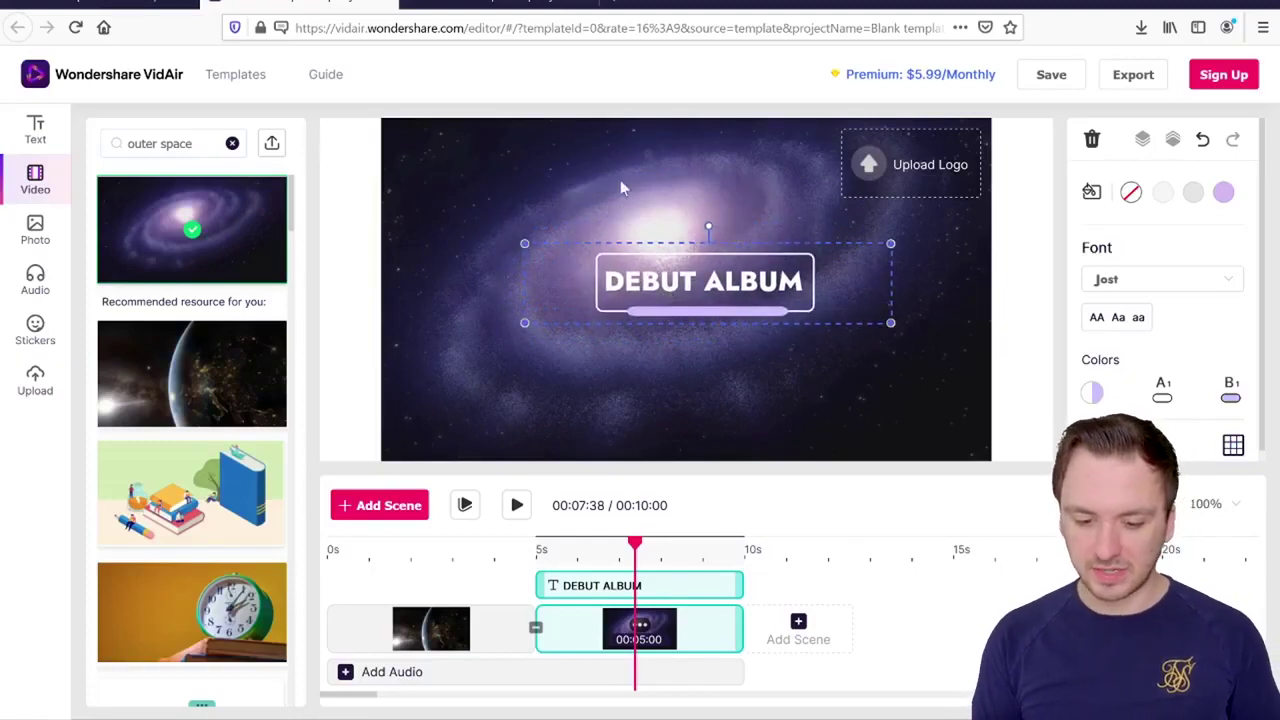
# Step: From the templates page, create a new blank project with the 16:9 aspect ratio
pyautogui.click(75, 4)
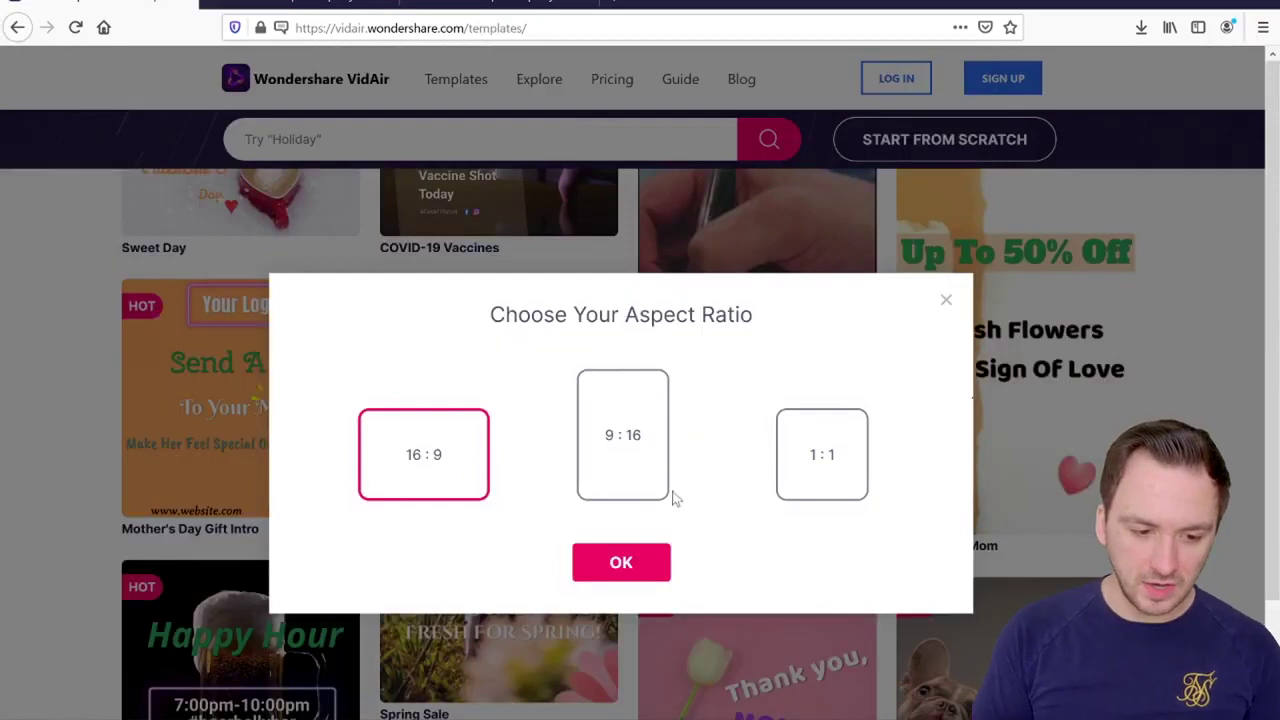
pyautogui.click(621, 563)
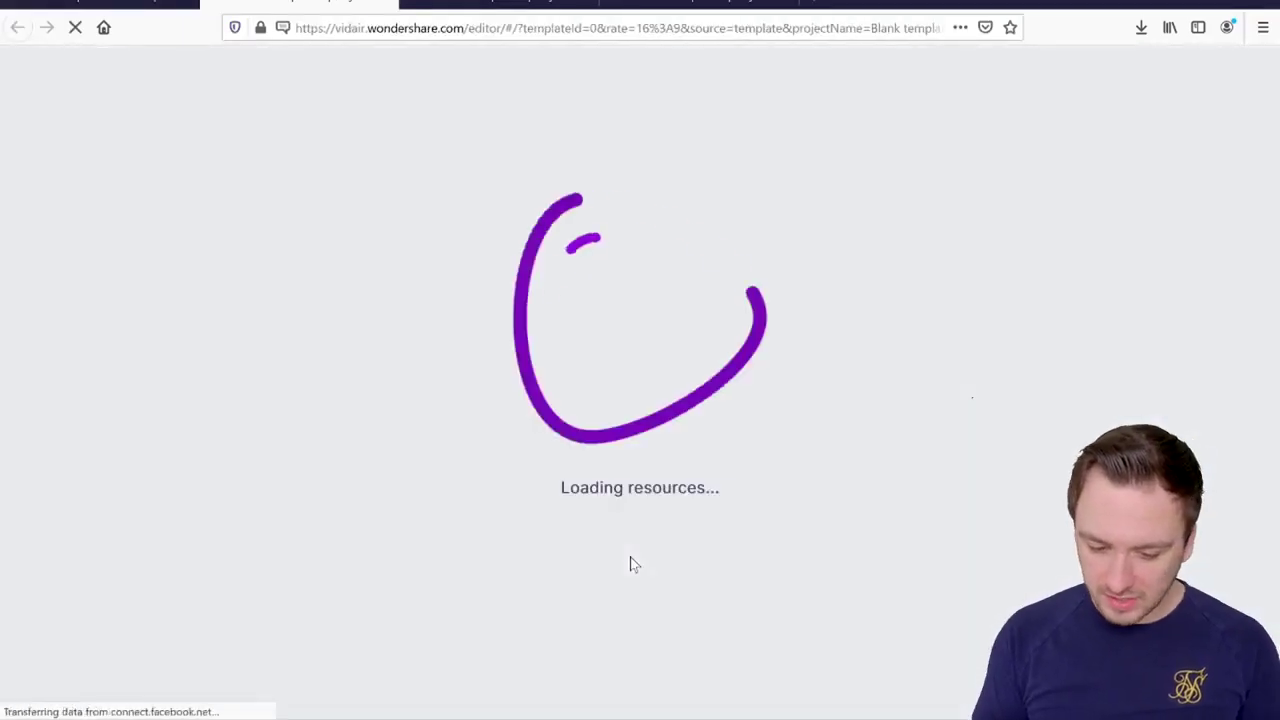